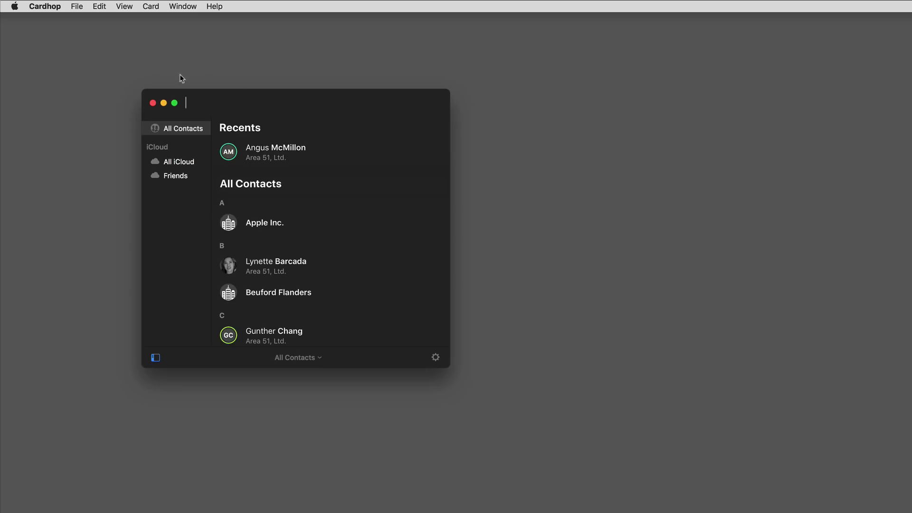
Start a new smart group from the File menu, checking one contact's note first
click(77, 7)
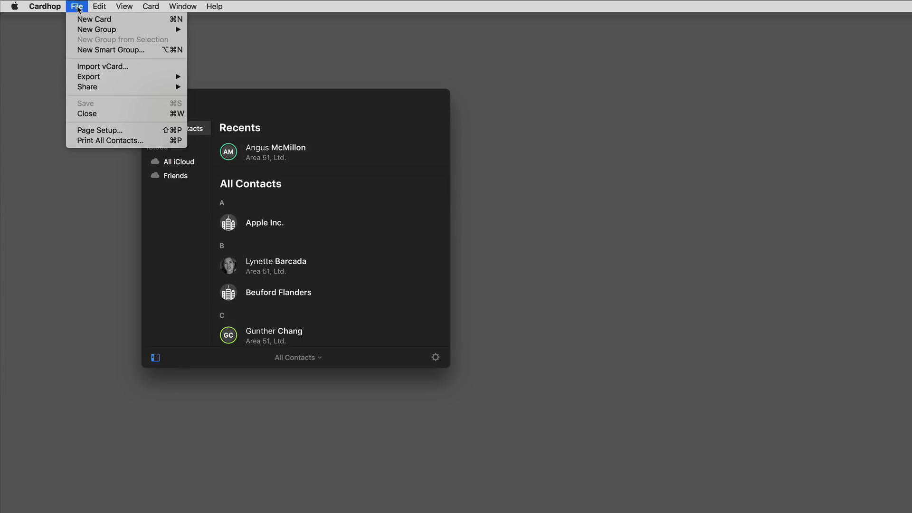
click(92, 53)
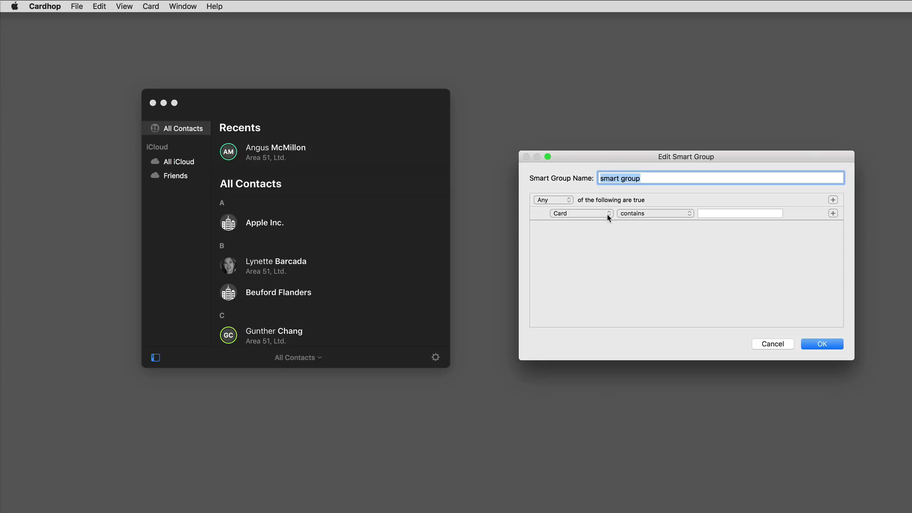
click(285, 157)
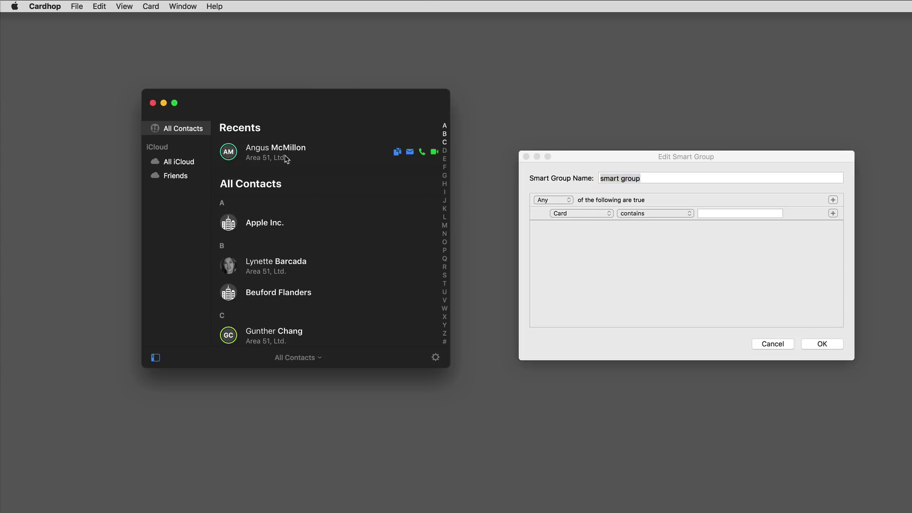
click(285, 157)
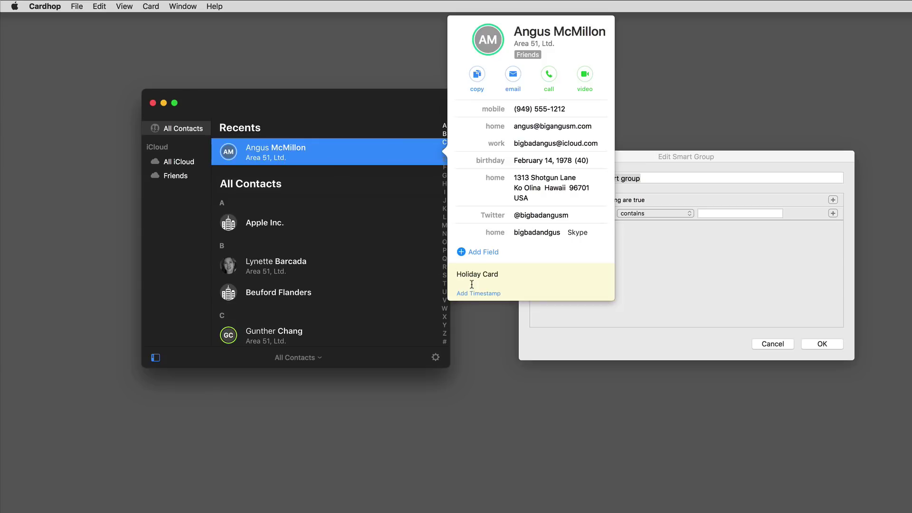
click(304, 158)
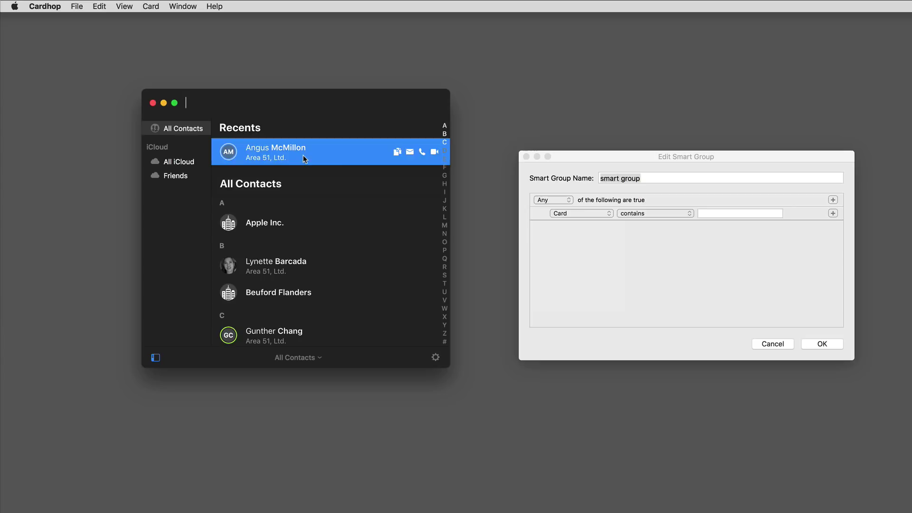
Set the rule to Note contains "Holiday Card" and save the smart group
click(582, 214)
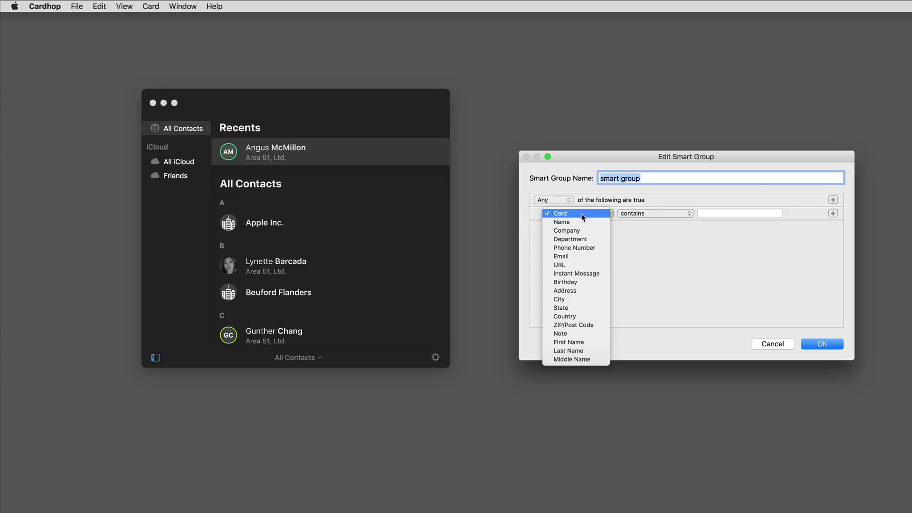
click(578, 334)
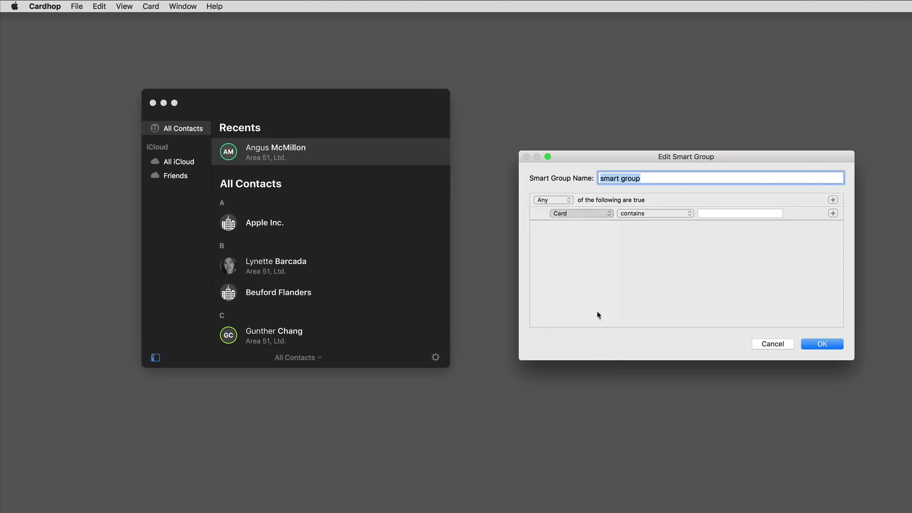
click(643, 216)
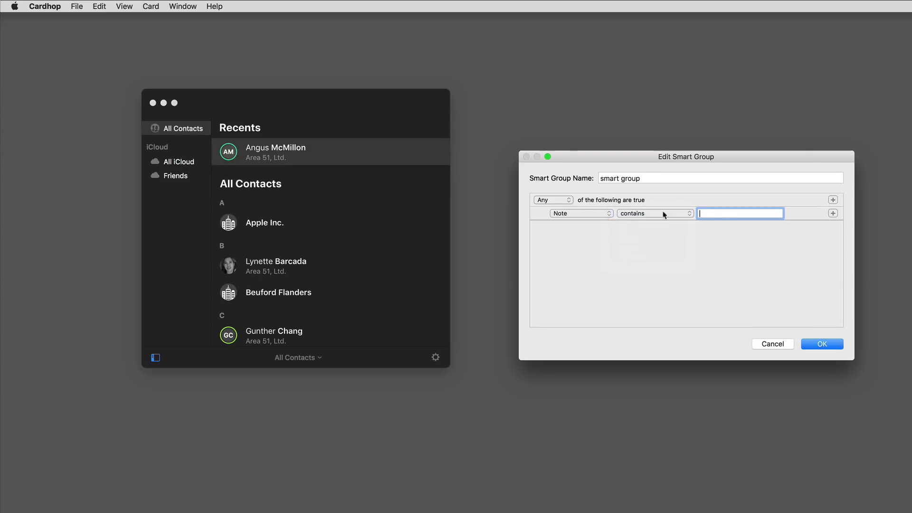
click(641, 214)
text(HOli)
key(BackSpace)
text(oliday Card)
click(828, 349)
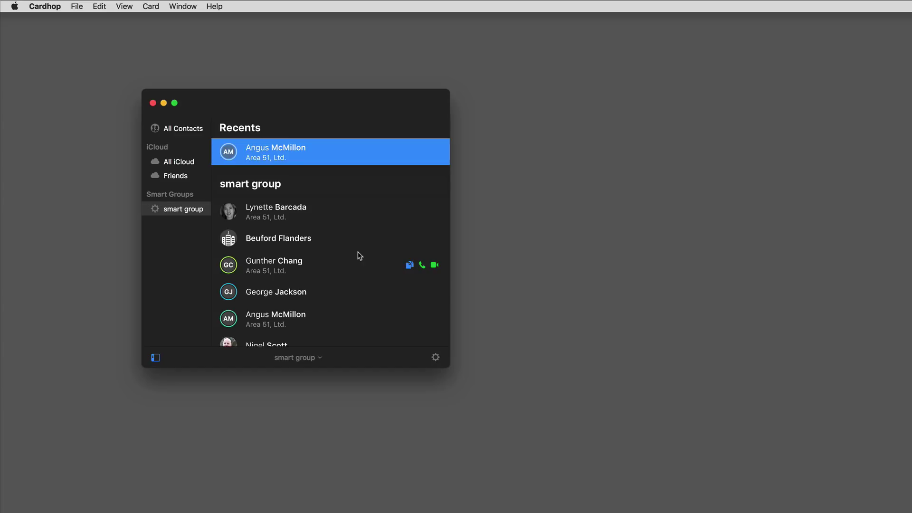
Check another contact's note, then open the smart group's rules for editing
scroll(329, 250, down, 3)
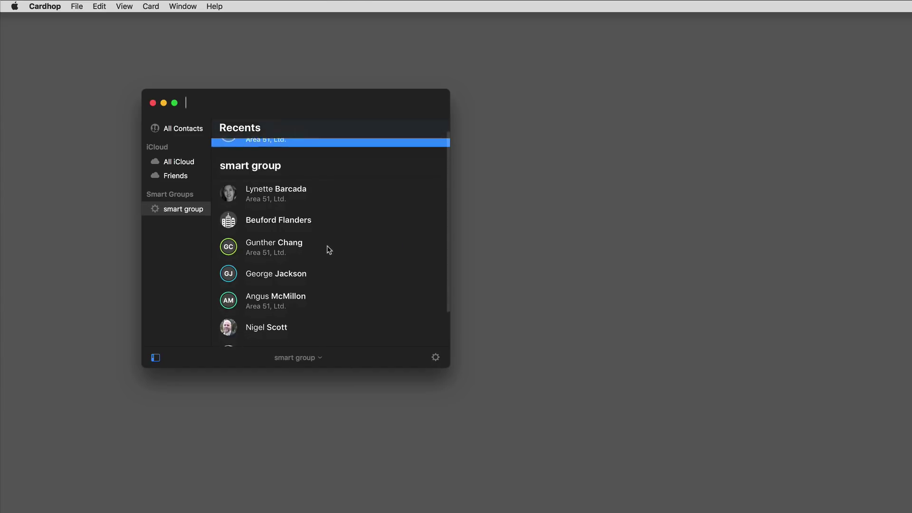
scroll(327, 249, up, 2)
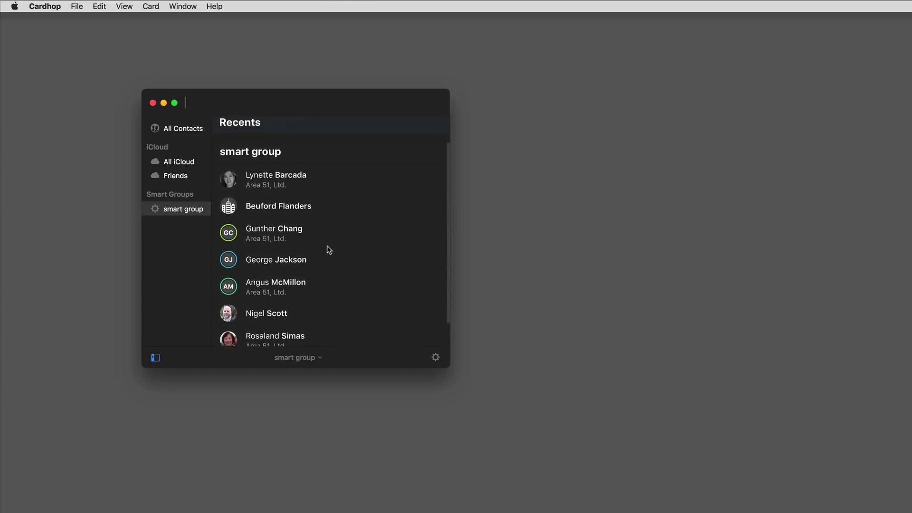
click(301, 263)
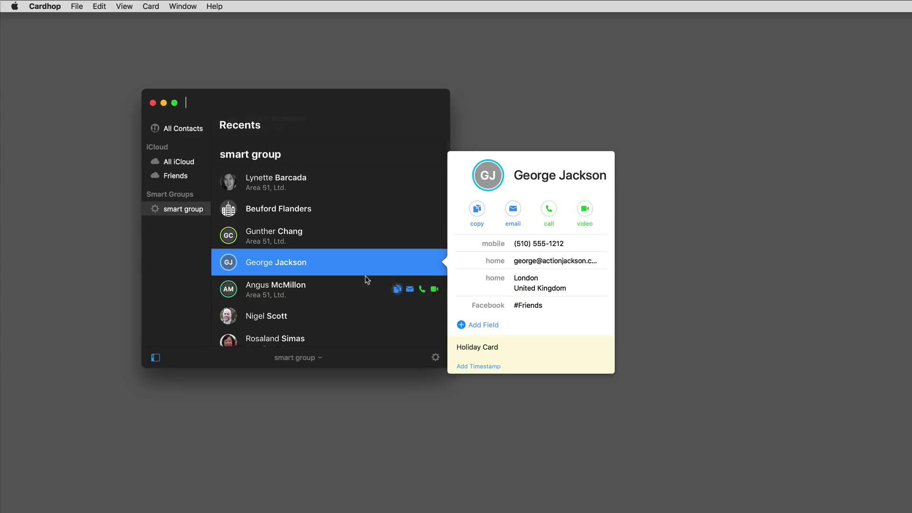
click(271, 262)
scroll(269, 260, down, 2)
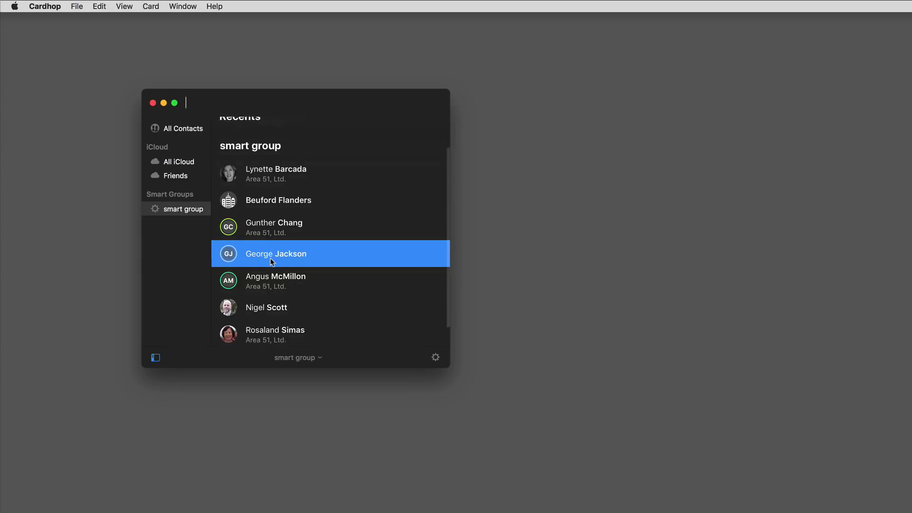
scroll(250, 257, up, 3)
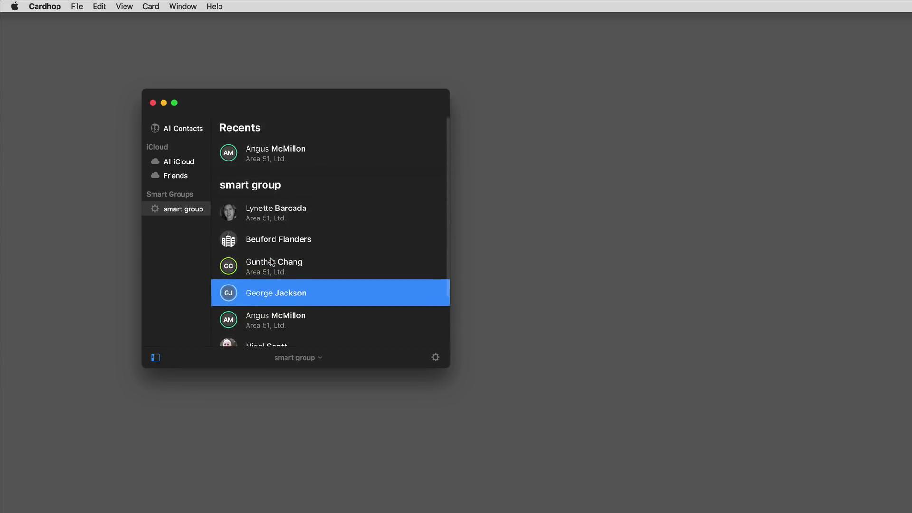
click(183, 211)
click(181, 209)
click(156, 213)
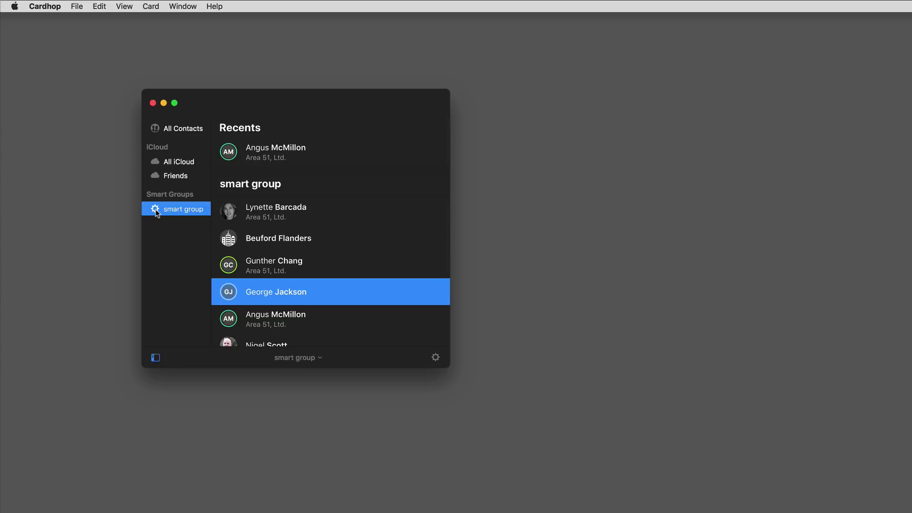
click(156, 213)
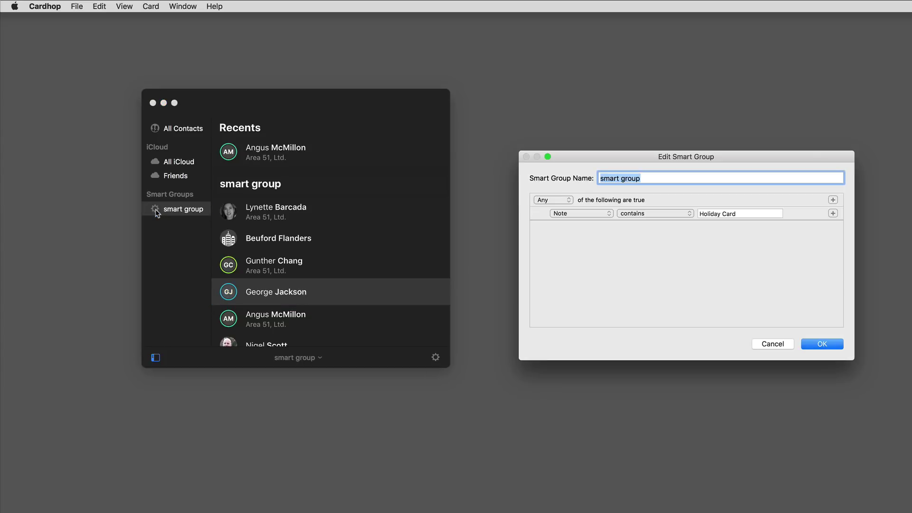
Add a second rule: Country contains "USA"
click(833, 213)
click(607, 229)
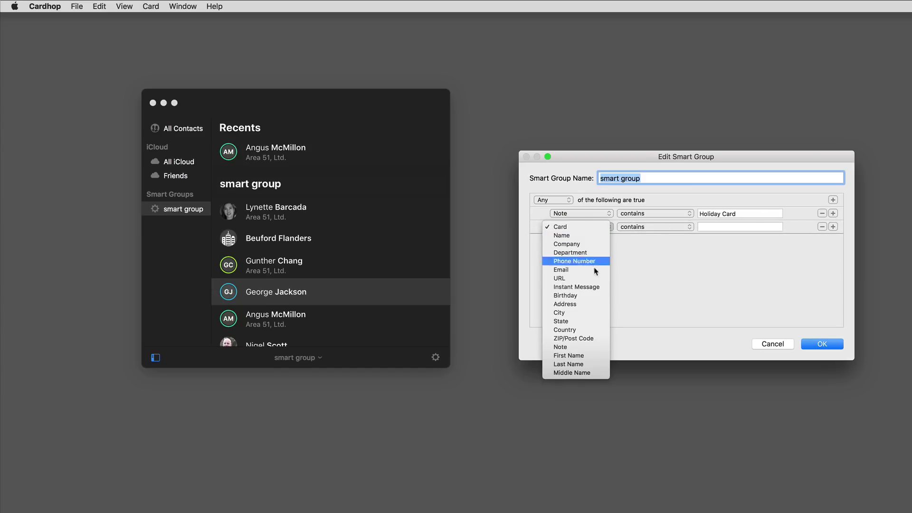
click(587, 329)
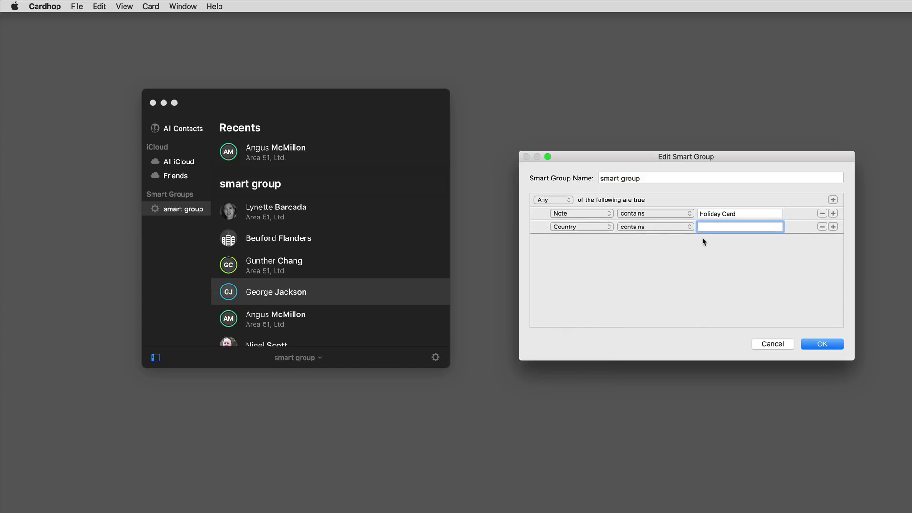
text(USA)
Require all rules to match, rename the group "Holiday Card", and save
click(562, 202)
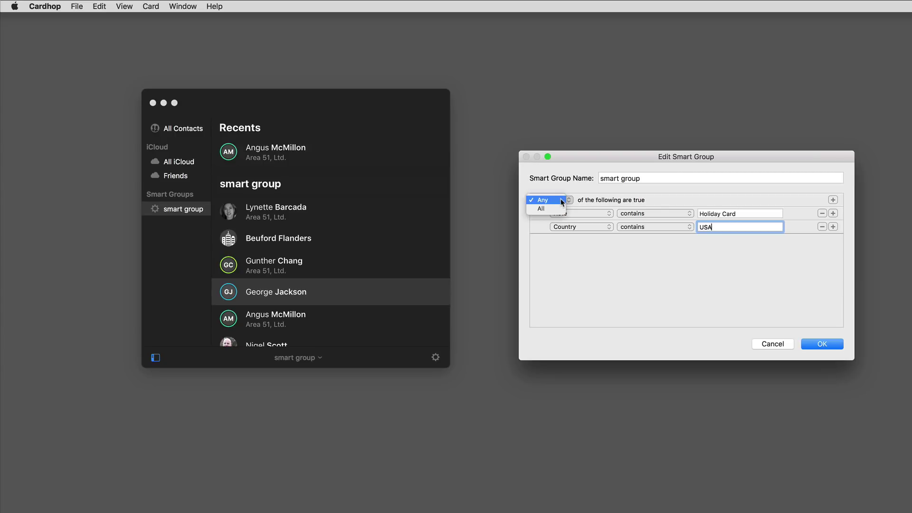
click(561, 209)
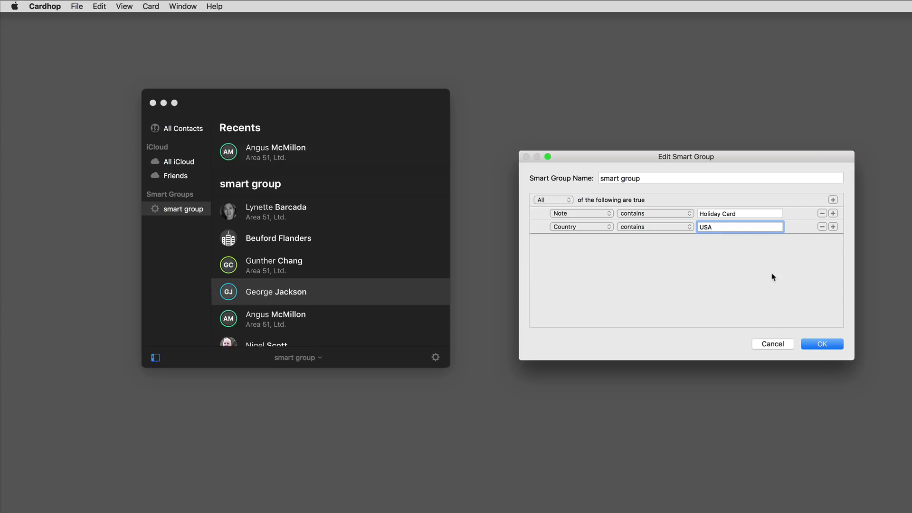
click(695, 179)
text(Holiday Card)
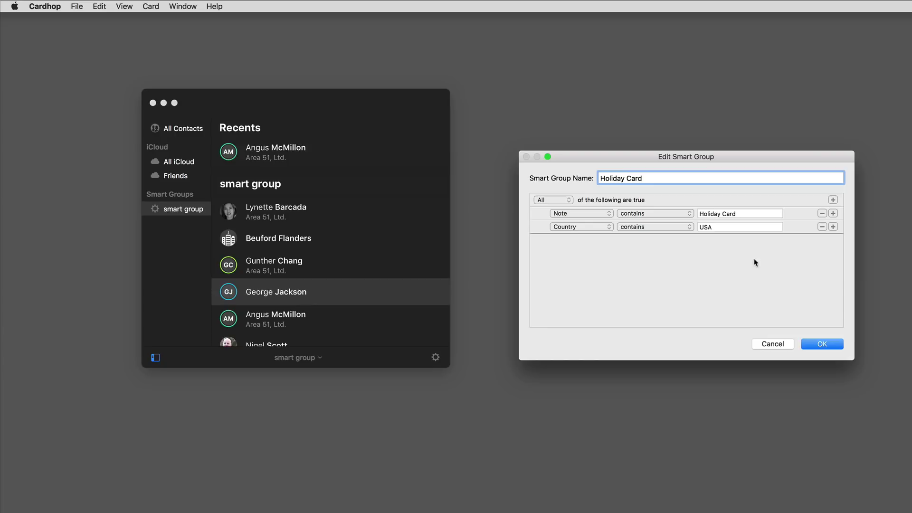
click(831, 345)
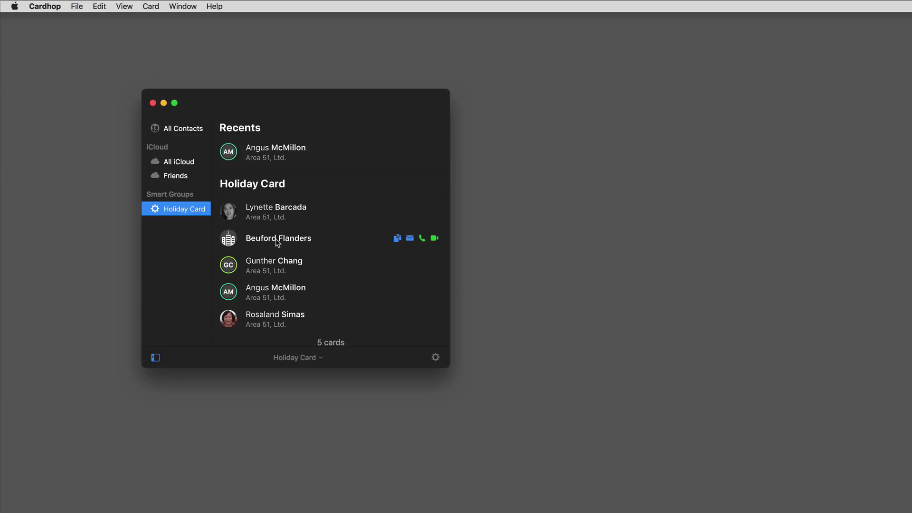
Replace the Country contains USA rule with a nested any-of condition group
mouse_move(277, 218)
double_click(186, 213)
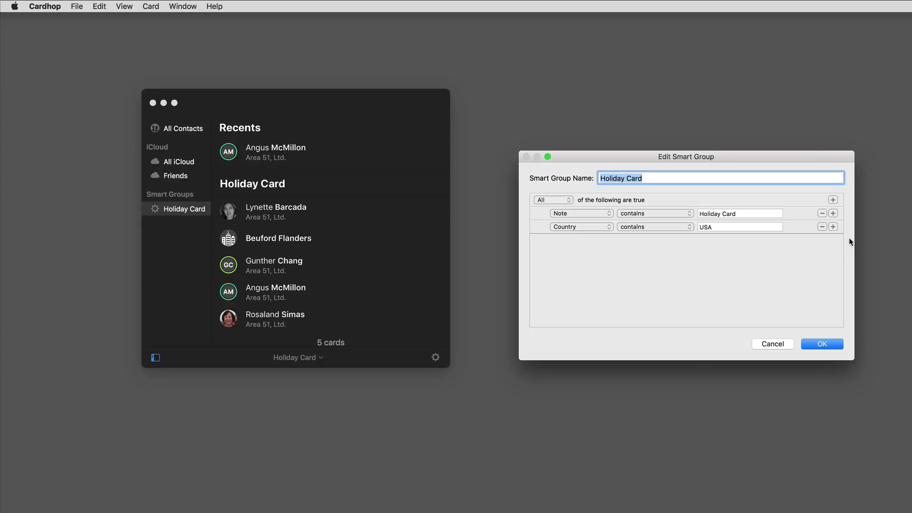
click(822, 226)
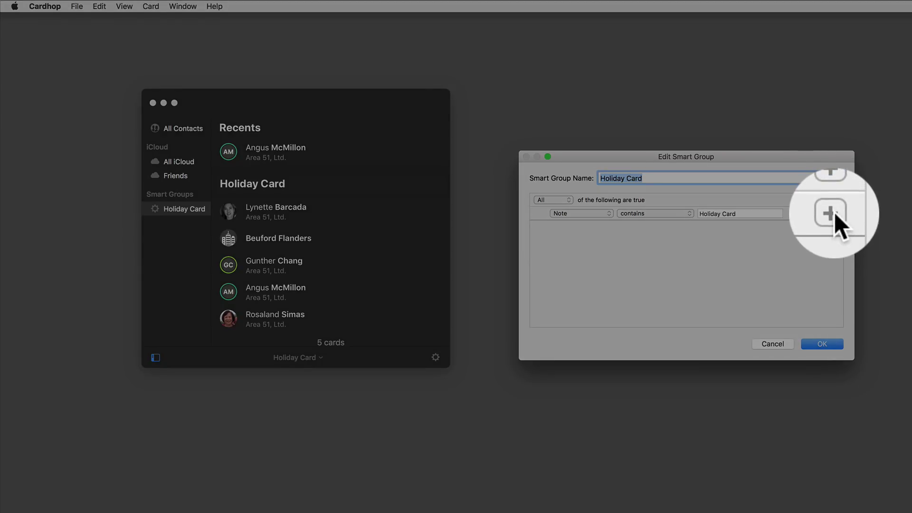
key(alt)
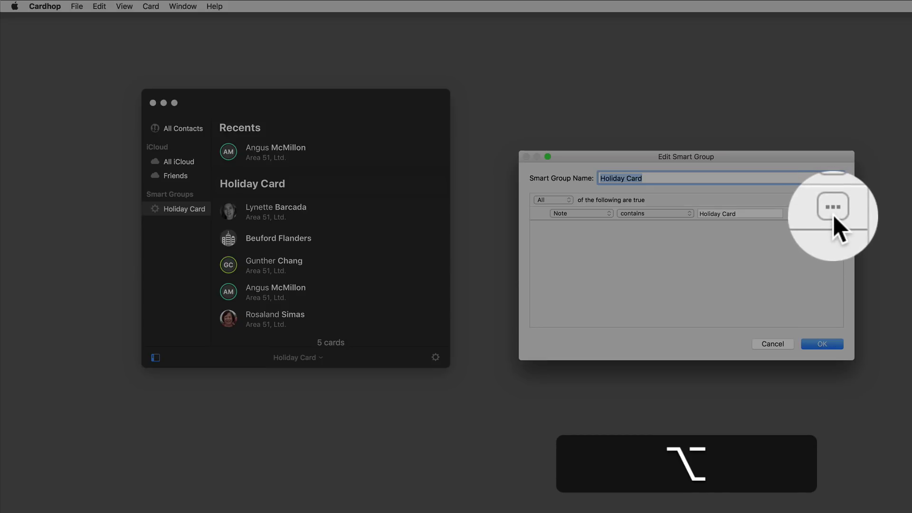
alt+click(834, 213)
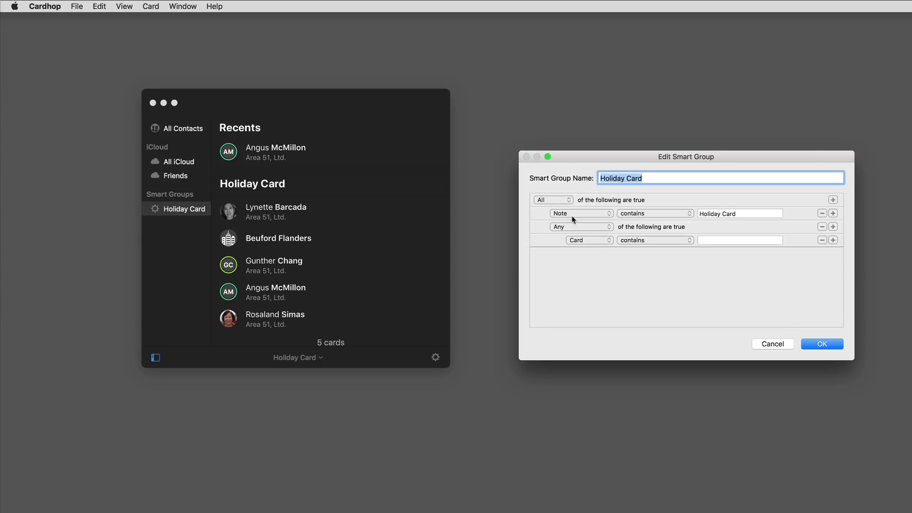
Fill the nested group with Country contains "USA" or "United Kingdom" and save
click(600, 240)
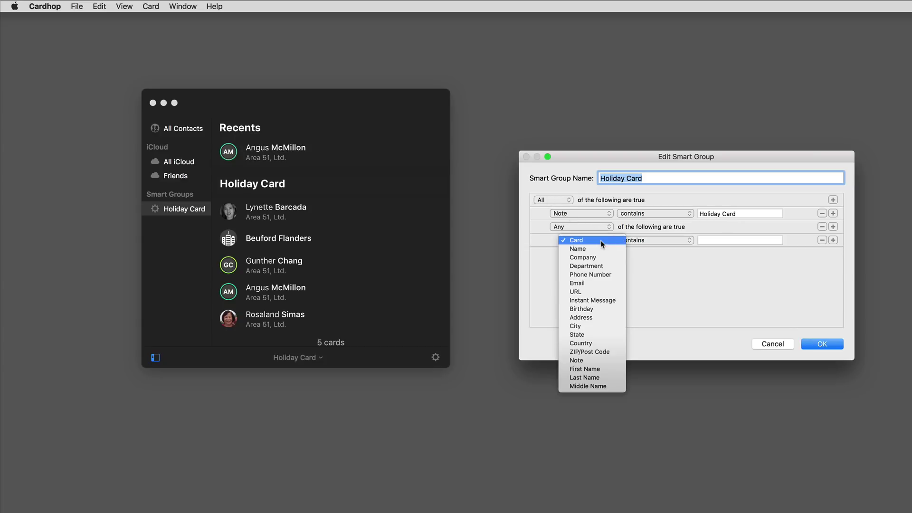
click(581, 343)
click(714, 242)
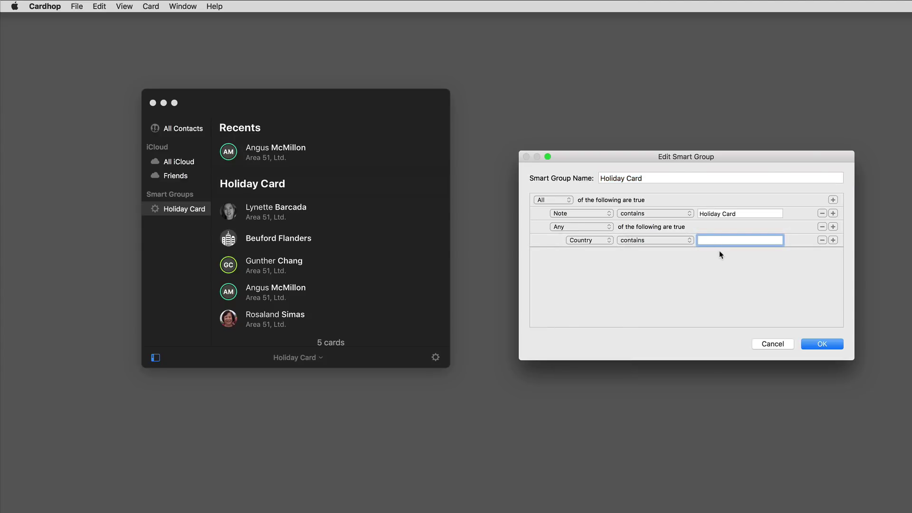
text(USA)
click(832, 240)
click(607, 255)
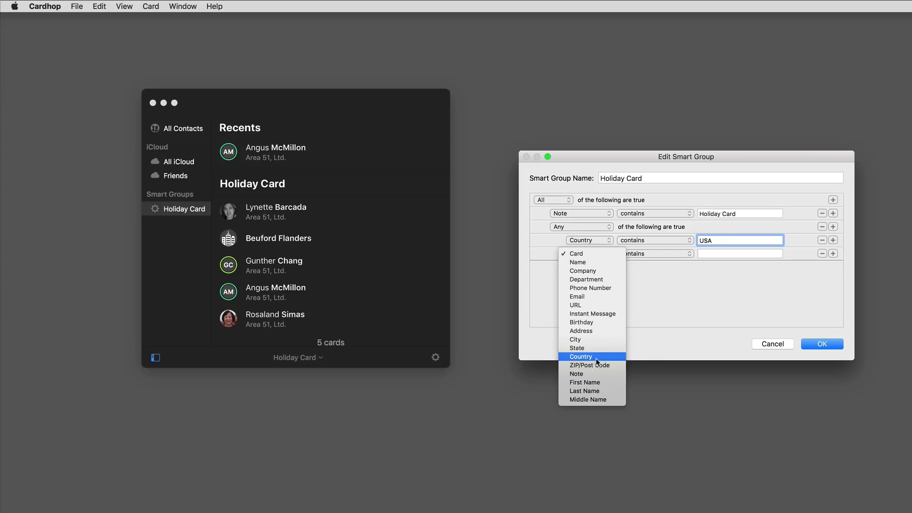
click(581, 356)
text(United Kingdom)
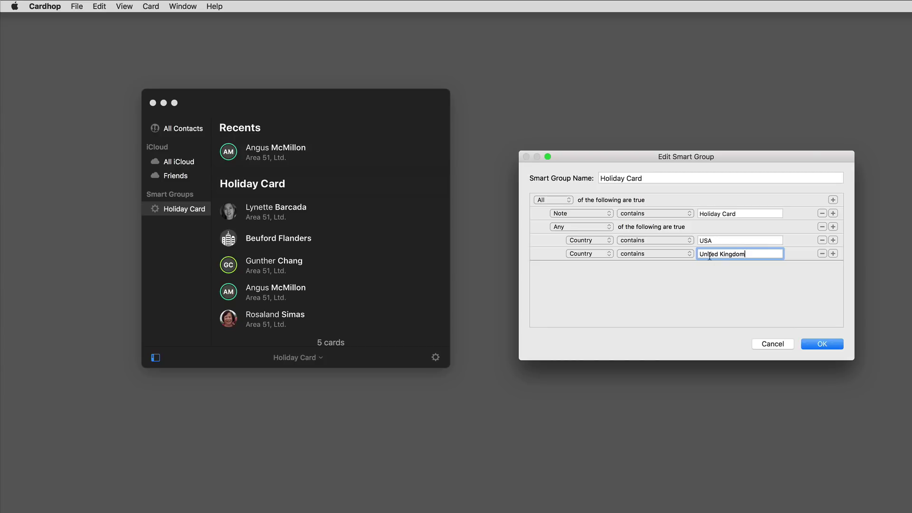
click(825, 344)
scroll(393, 272, down, 3)
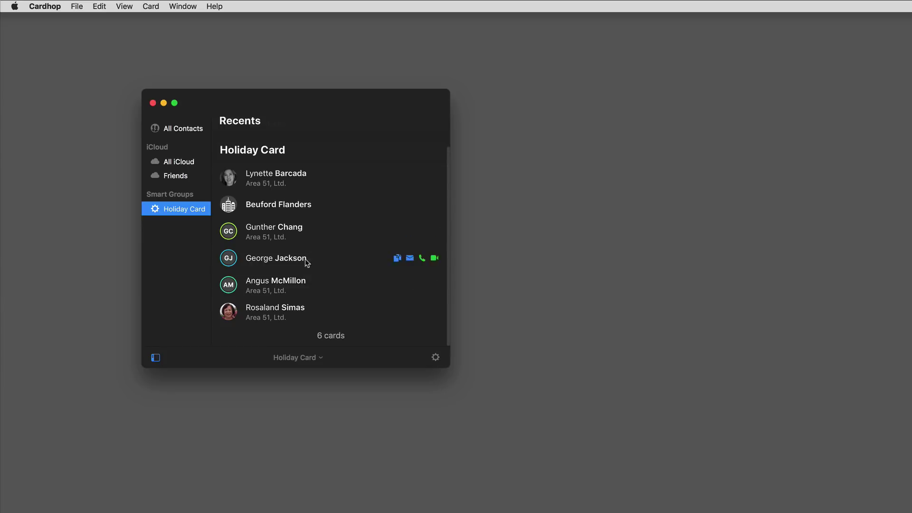
scroll(301, 228, up, 1)
scroll(301, 228, up, 2)
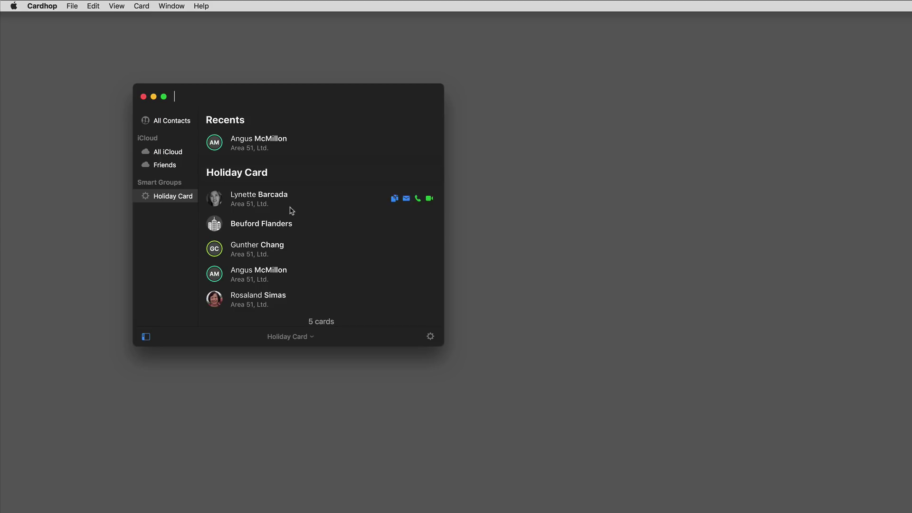
Select all five Holiday Card contacts and choose File > Print 5 Selected Contacts
click(258, 198)
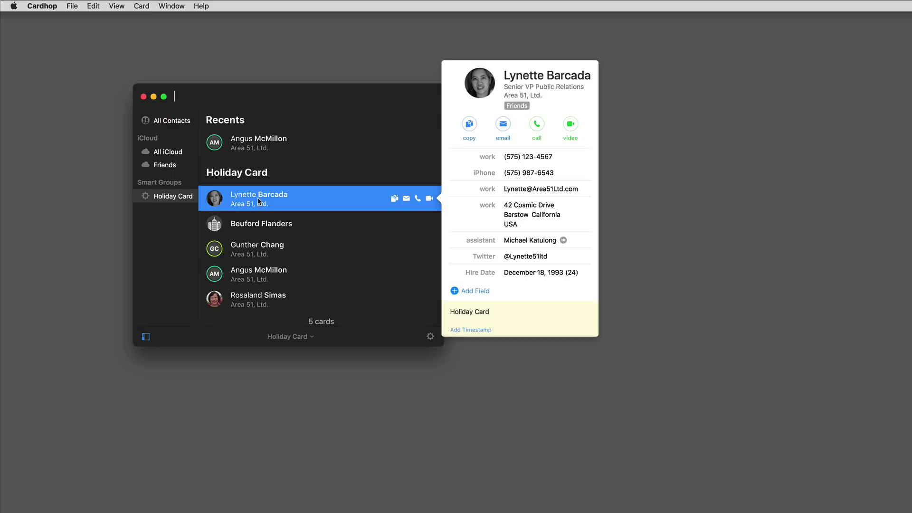
shift+click(266, 297)
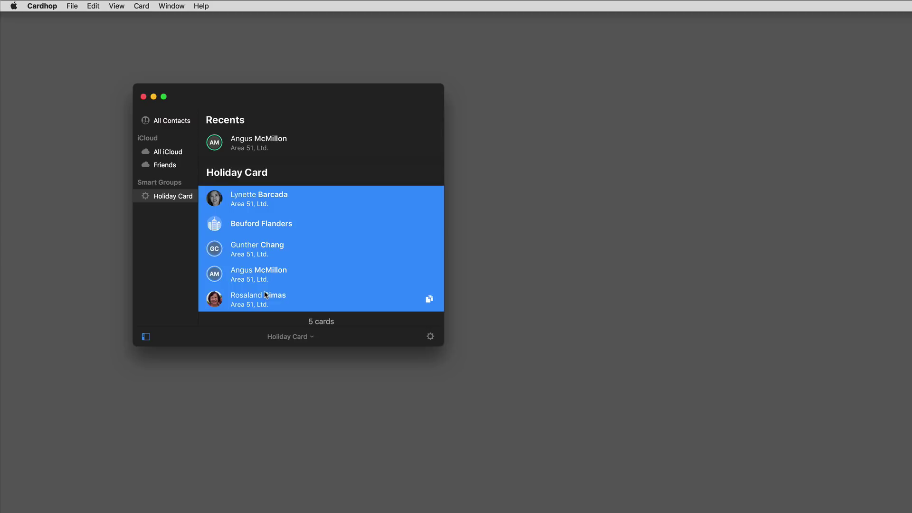
click(75, 7)
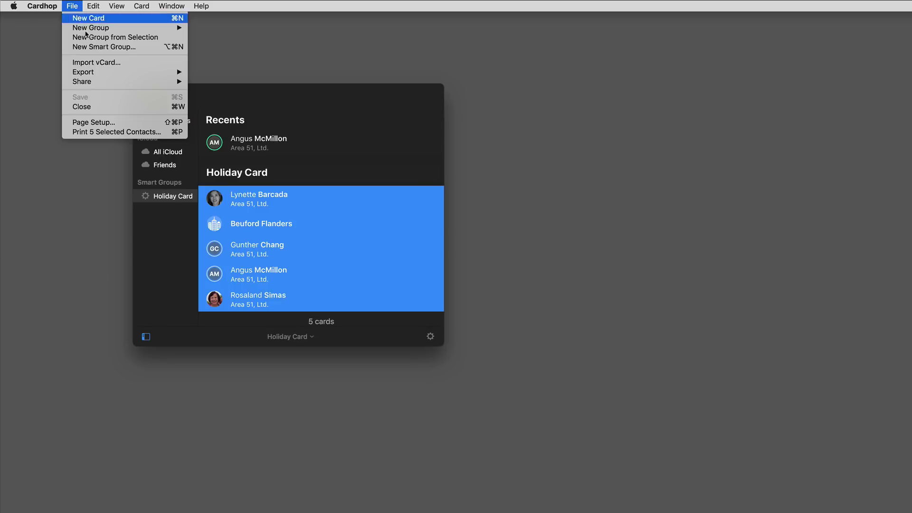
click(115, 132)
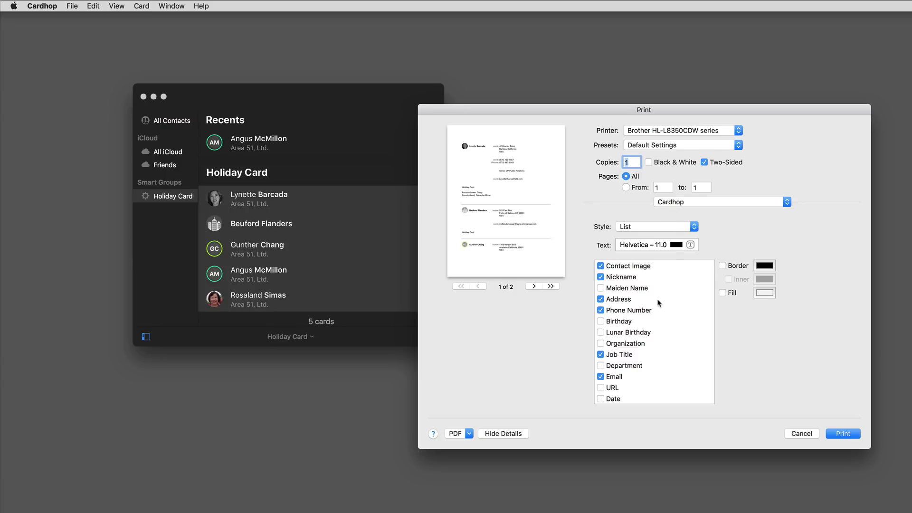
Keep Notes in the printout while leaving Social Network profiles out
scroll(659, 302, down, 4)
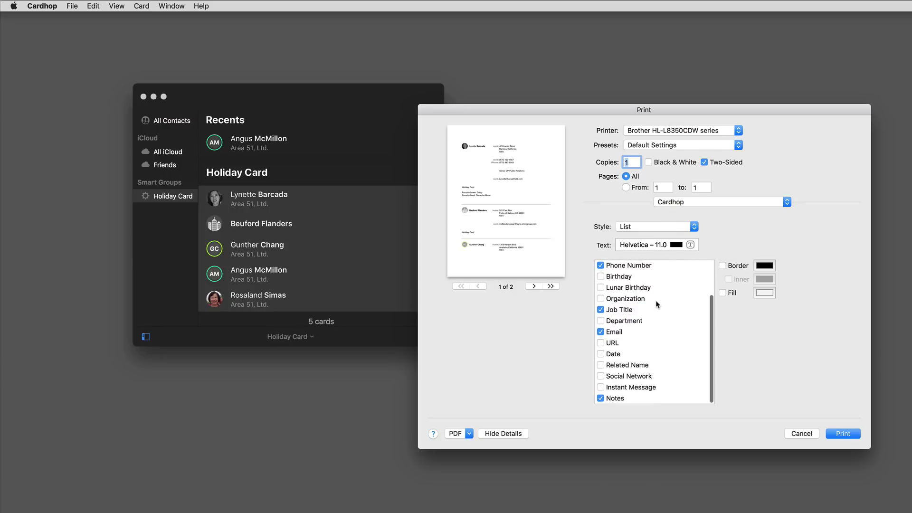
click(602, 377)
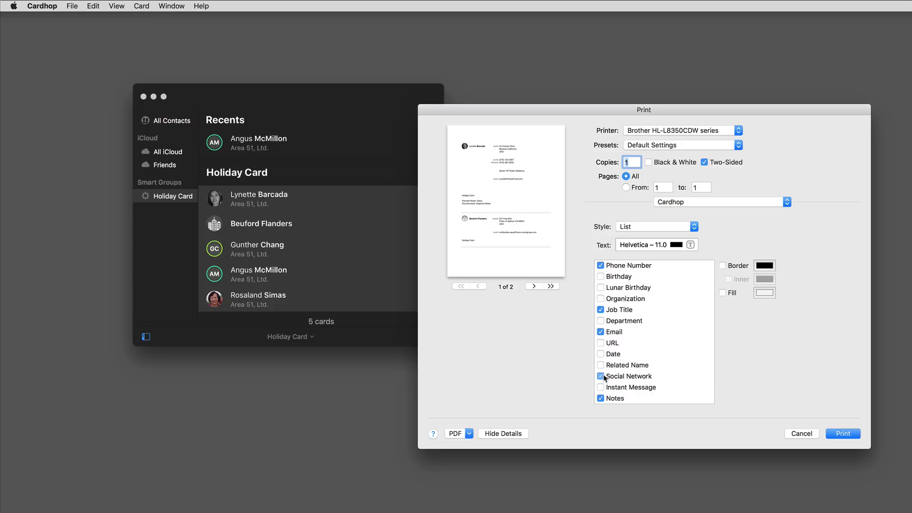
click(601, 376)
click(601, 398)
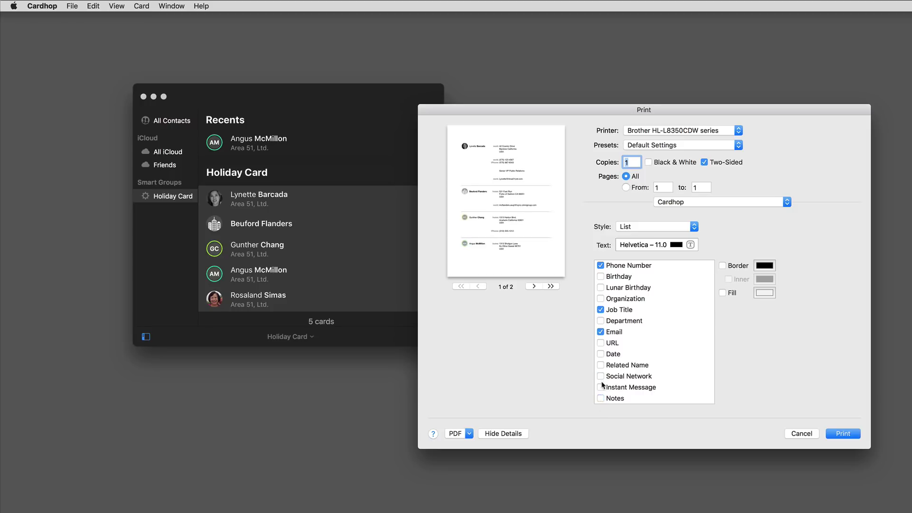
click(601, 376)
click(601, 398)
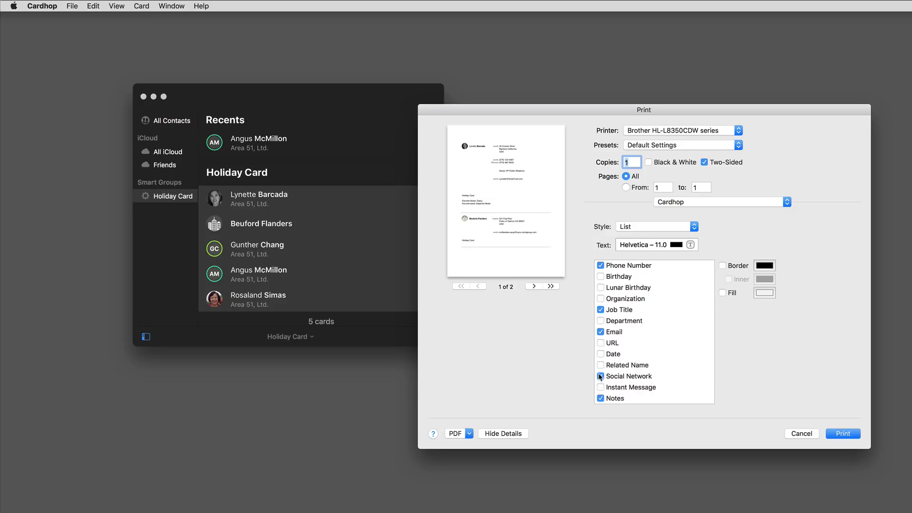
click(600, 376)
Add URL to the printed fields and bring up the PDF menu
scroll(611, 354, up, 3)
scroll(613, 352, down, 3)
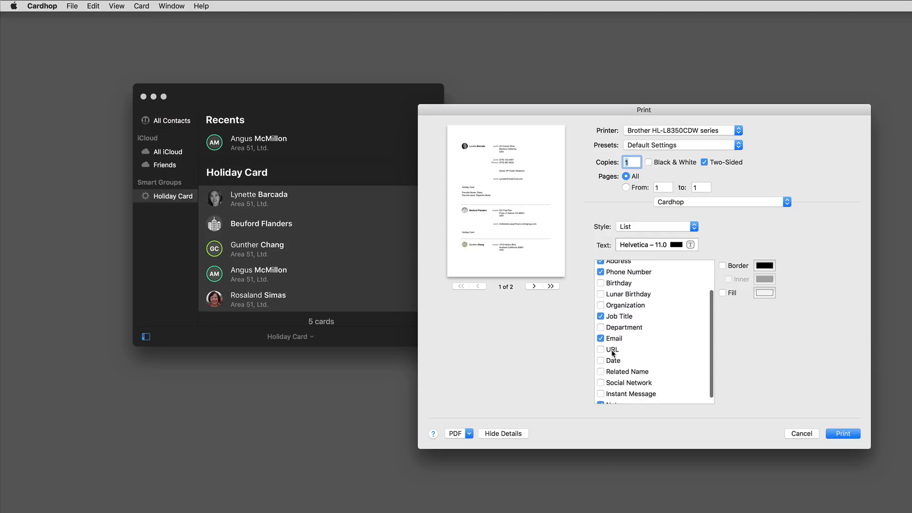
click(600, 348)
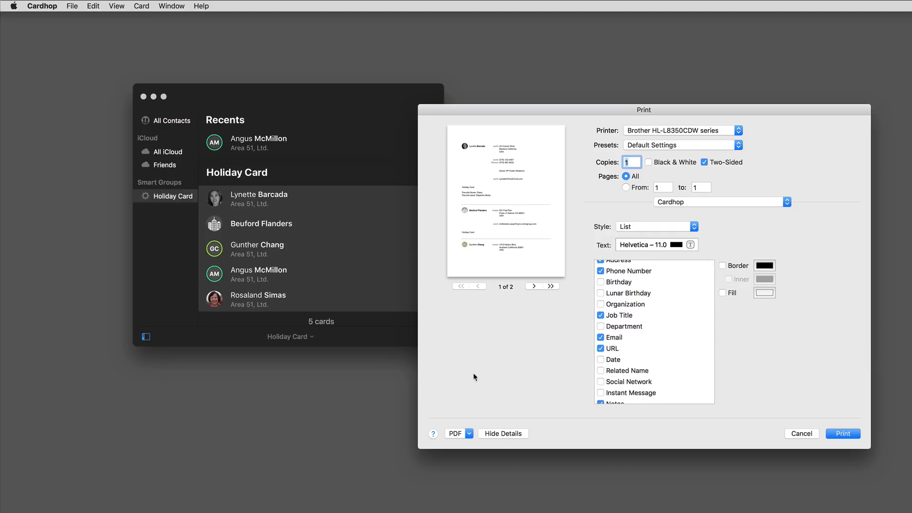
click(470, 433)
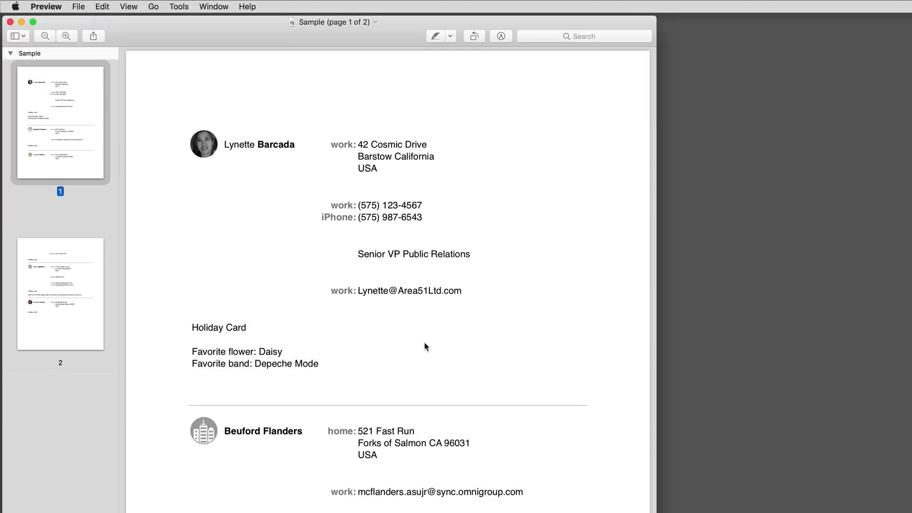
Scroll through both pages of the "Sample" contact printout and back to the top
scroll(426, 347, down, 5)
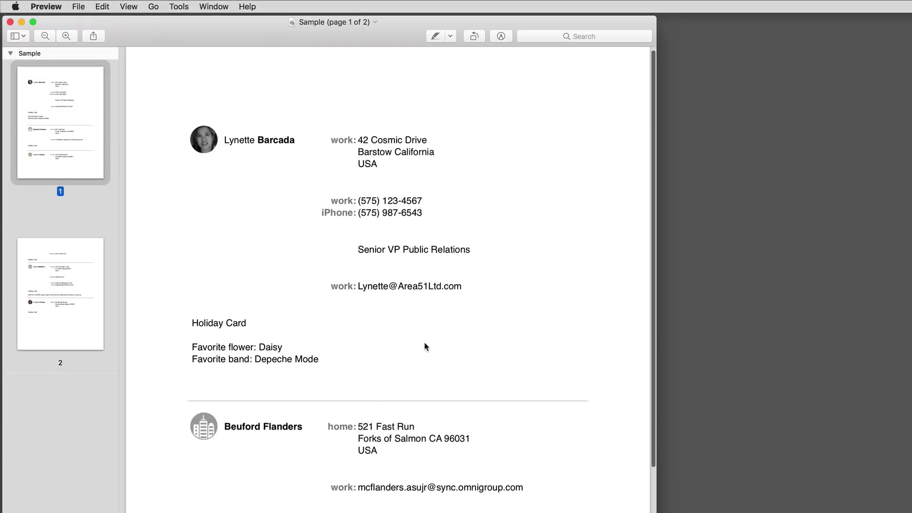
scroll(426, 347, down, 10)
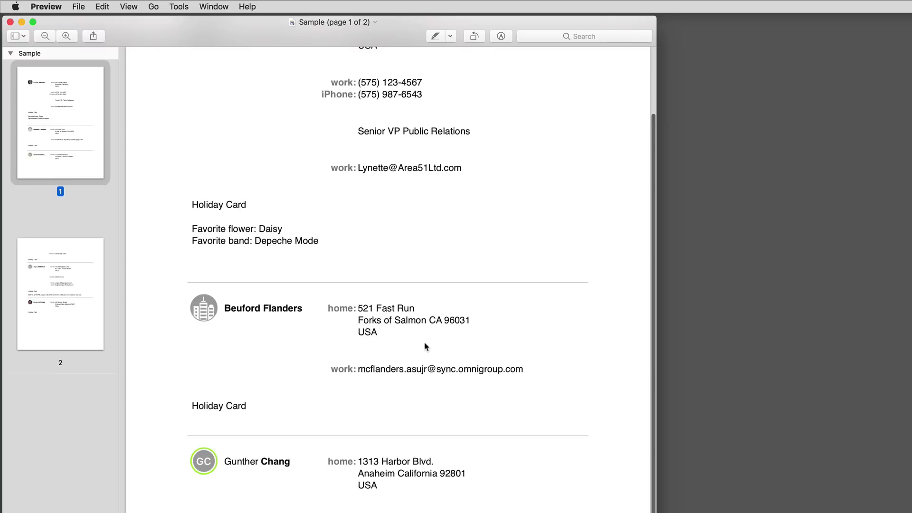
scroll(427, 347, down, 5)
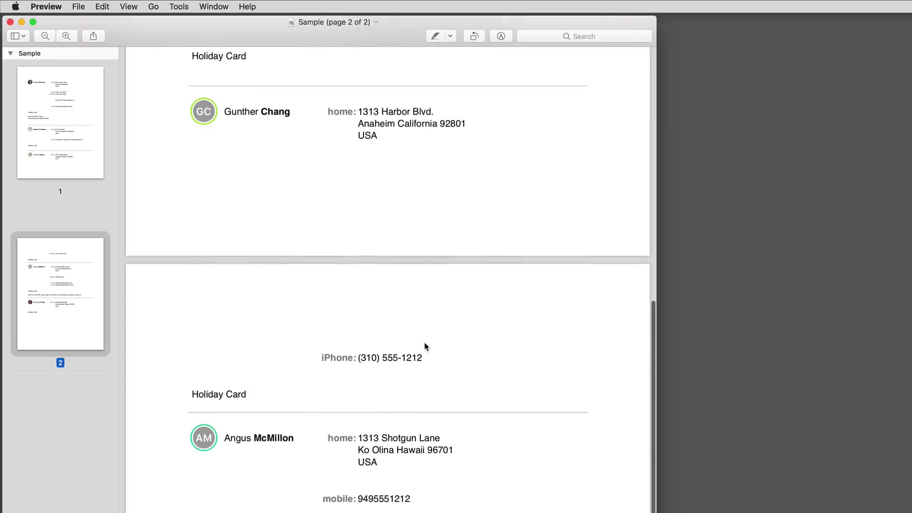
scroll(426, 347, up, 15)
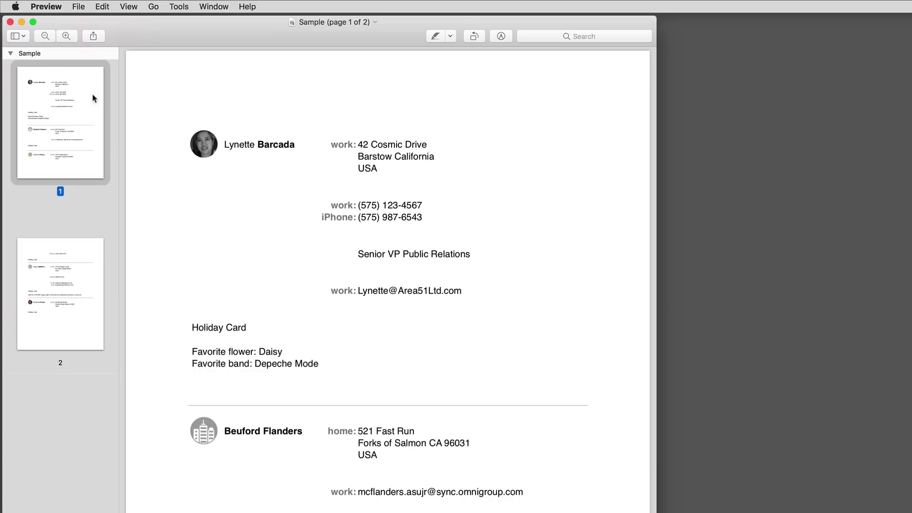
Close Preview, select all five Holiday Card contacts, and choose Print 5 Selected Contacts
click(11, 22)
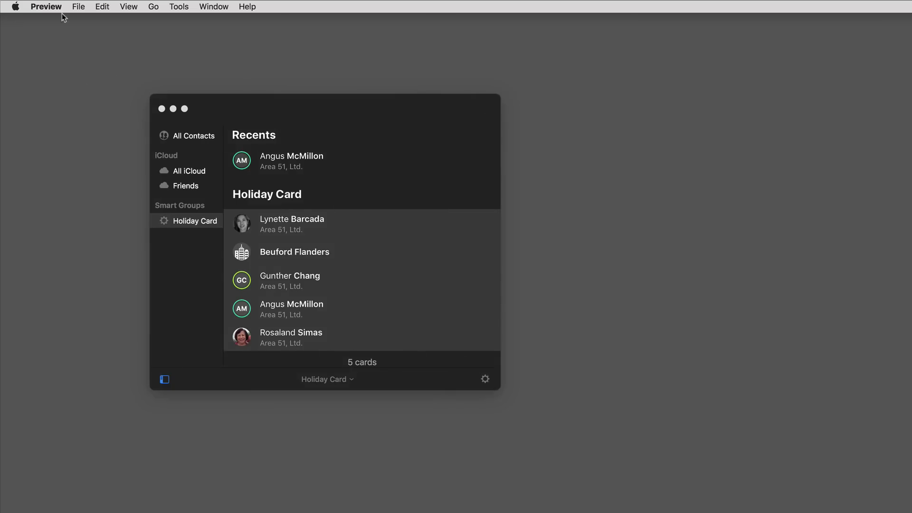
click(279, 135)
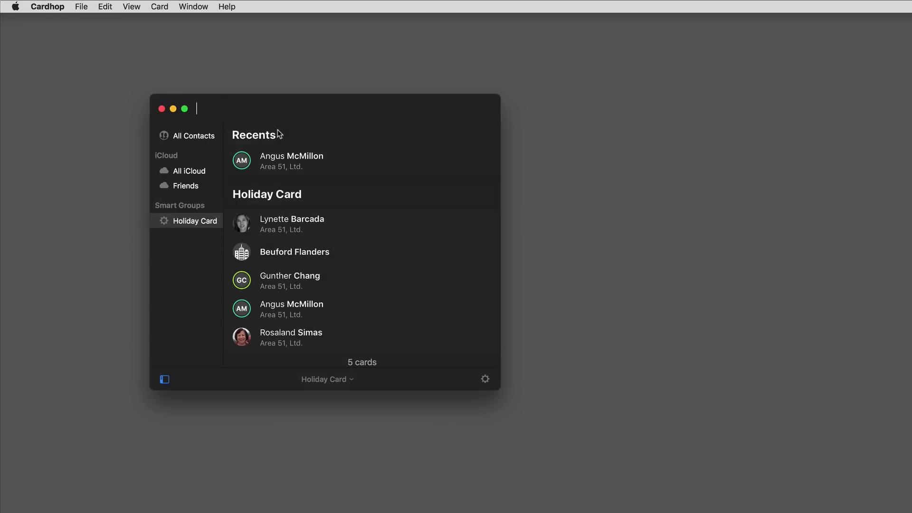
click(261, 219)
shift+click(291, 333)
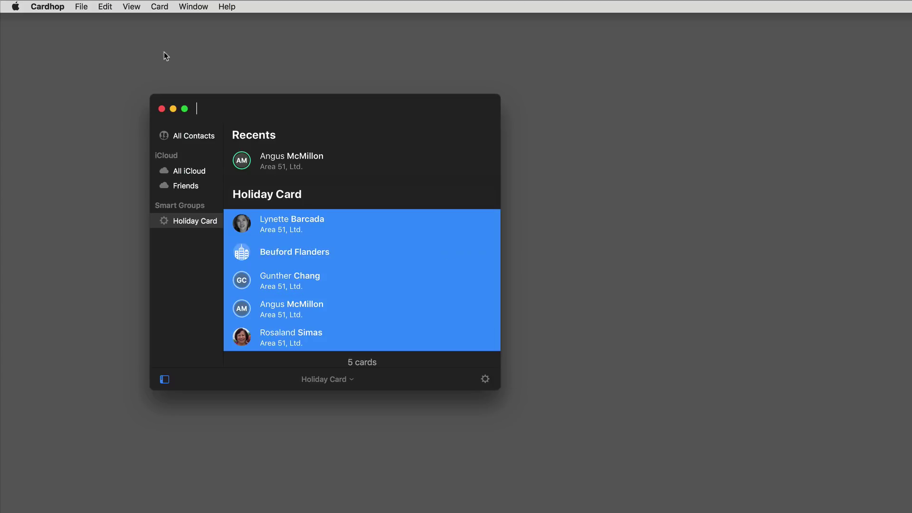
click(82, 6)
click(119, 149)
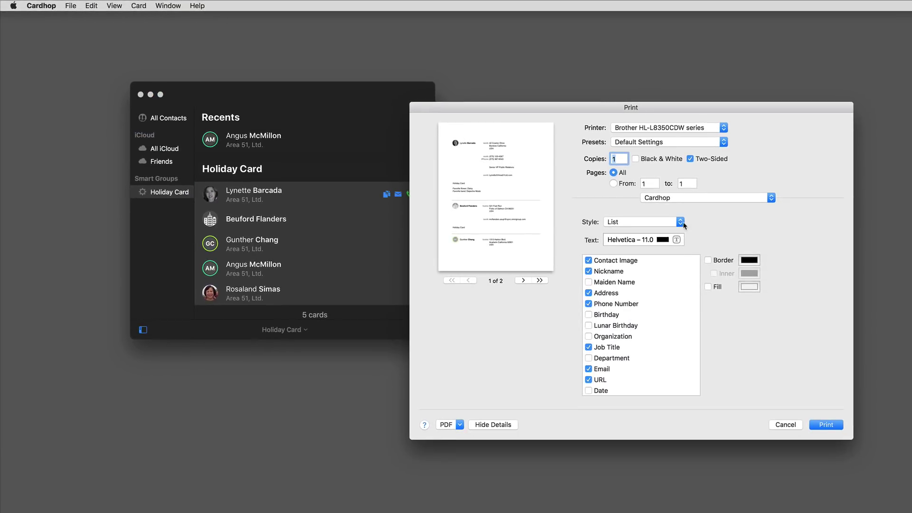
Switch the print style to Envelopes, then reopen the style choices
click(683, 222)
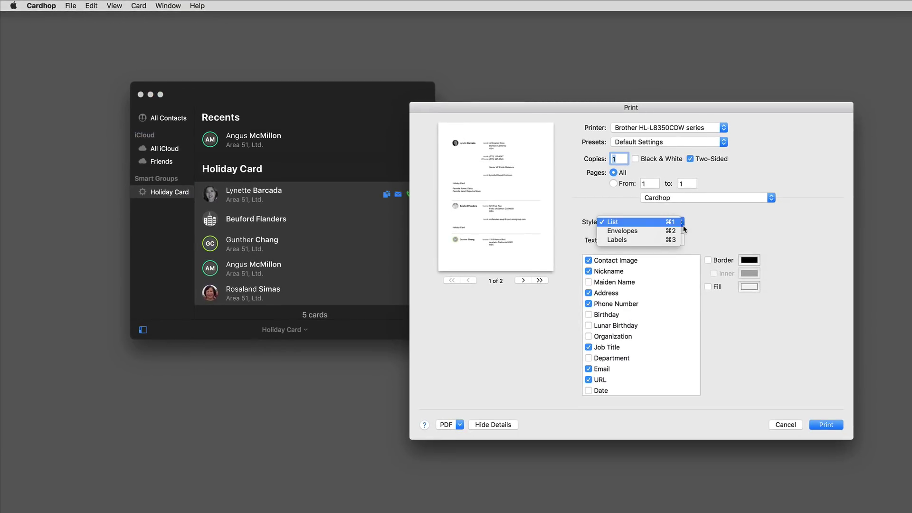
click(656, 232)
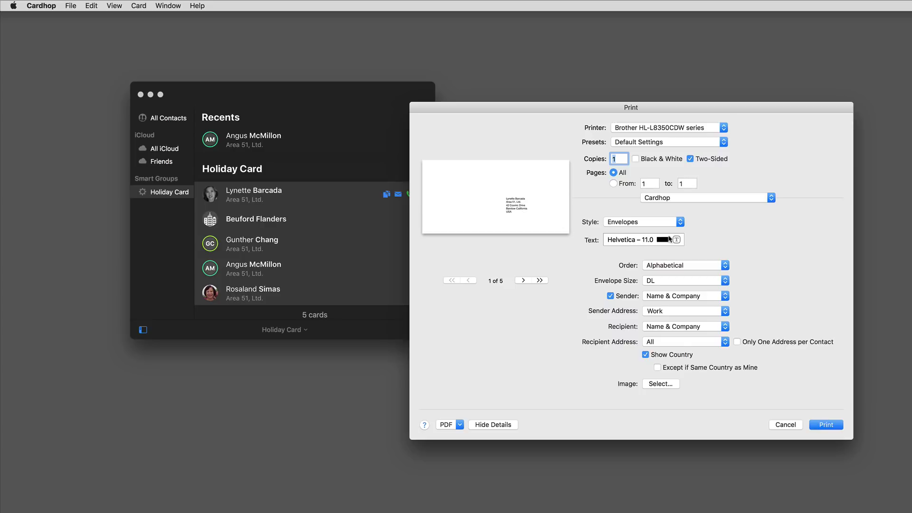
click(678, 223)
Print as Labels on Avery A4 J4720 sheets and save as PDF
click(668, 231)
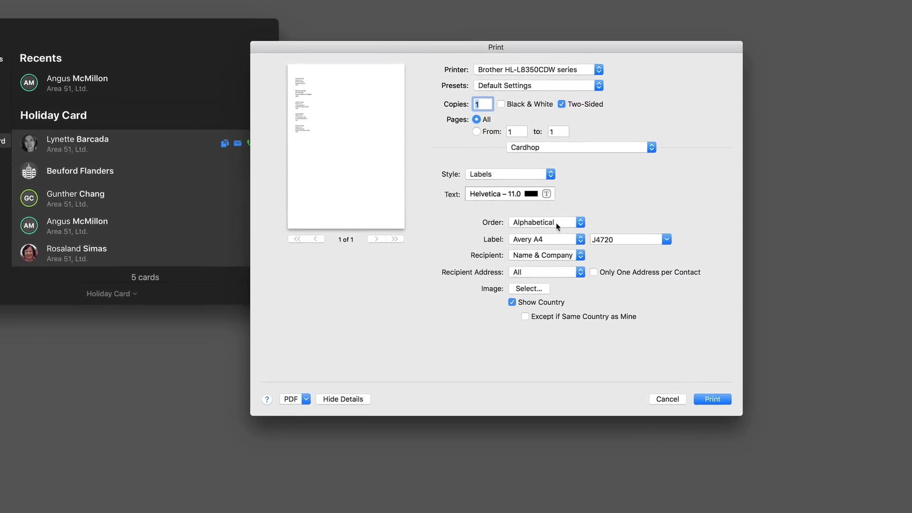
click(542, 227)
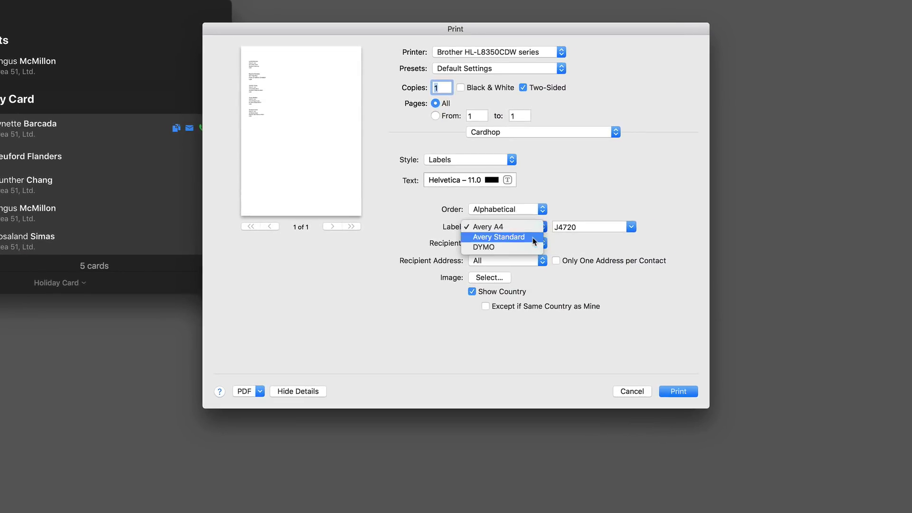
click(631, 228)
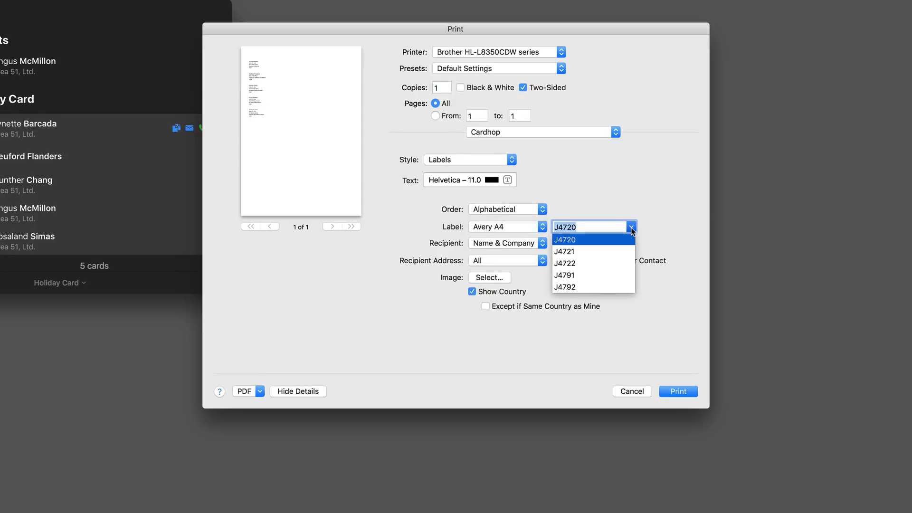
click(631, 228)
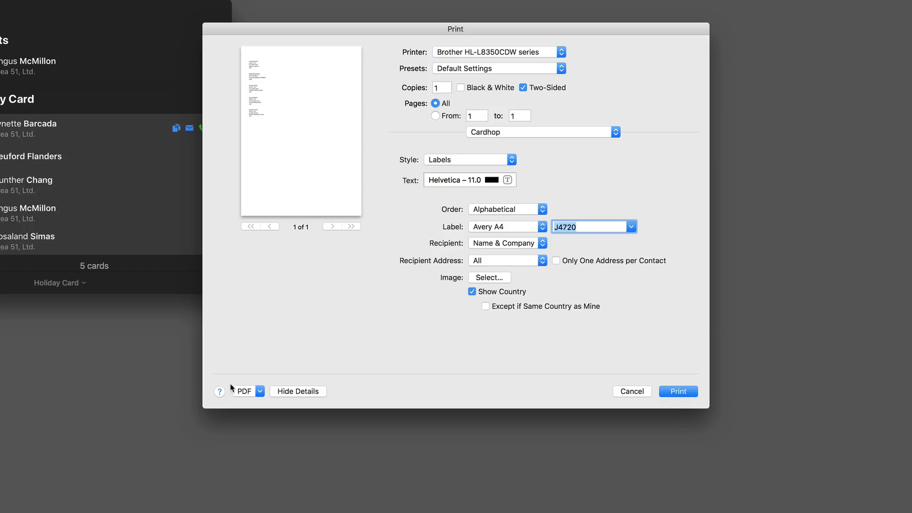
click(245, 391)
click(258, 414)
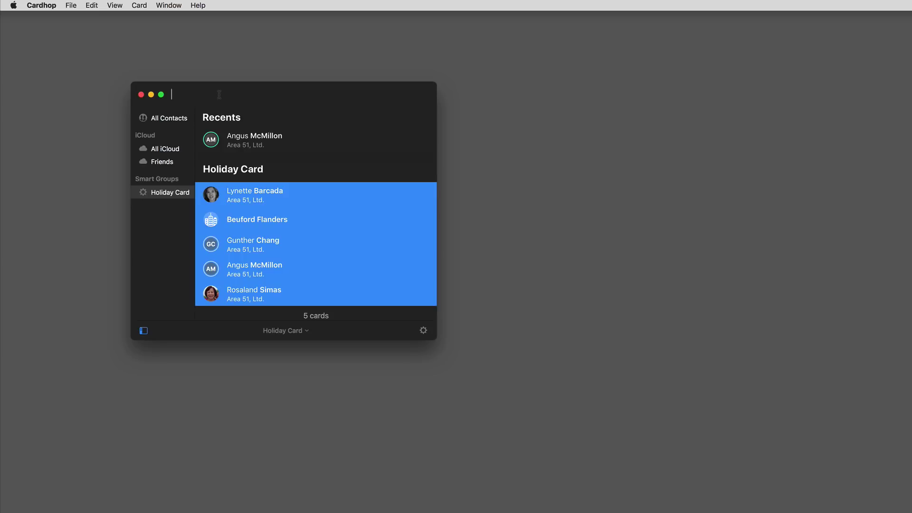
Print one contact's card alone via a "Print" search, switching style from Envelopes to List
text(Print ly)
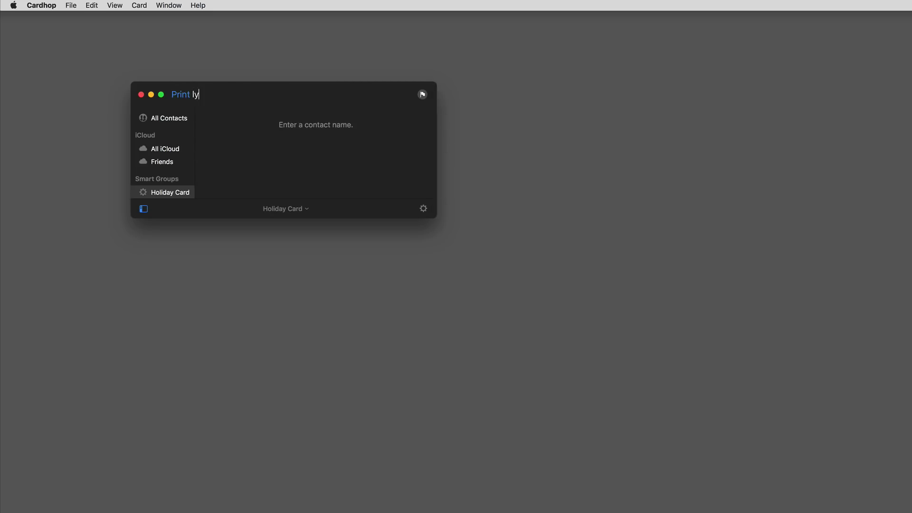
text(n)
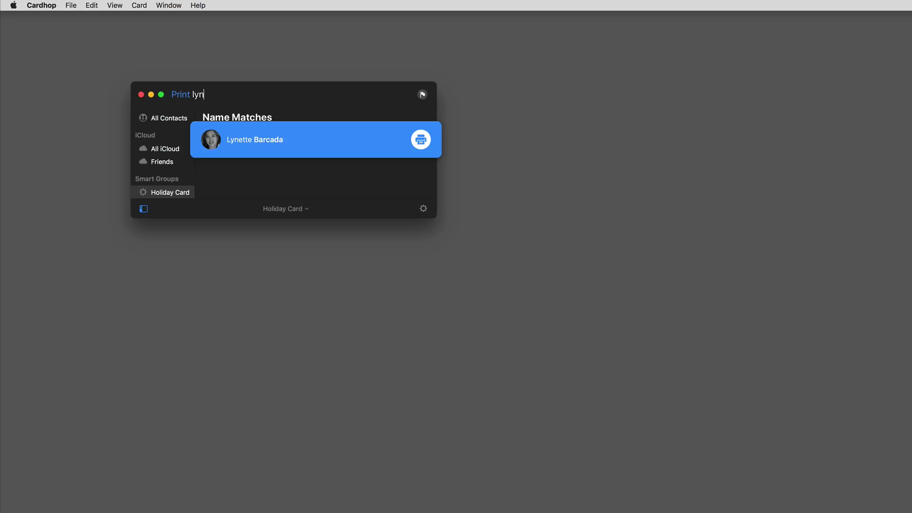
click(422, 143)
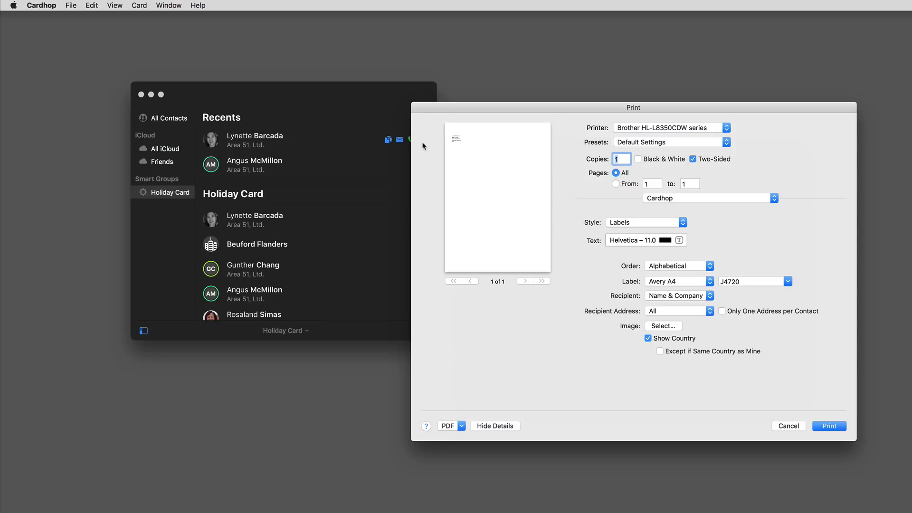
click(684, 224)
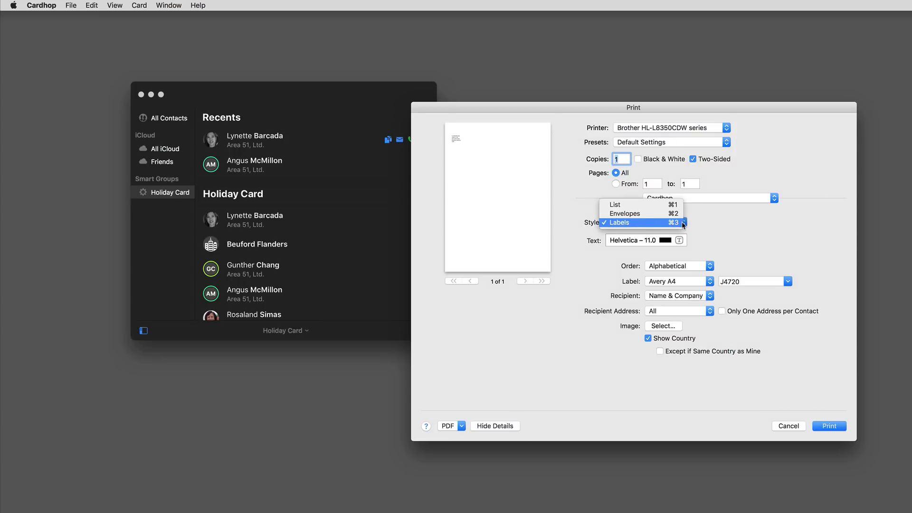
click(677, 216)
click(677, 221)
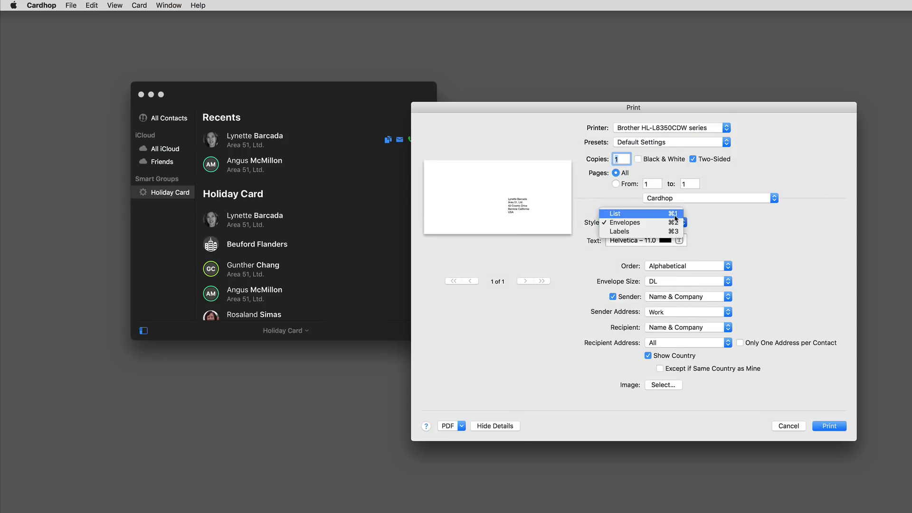
click(676, 216)
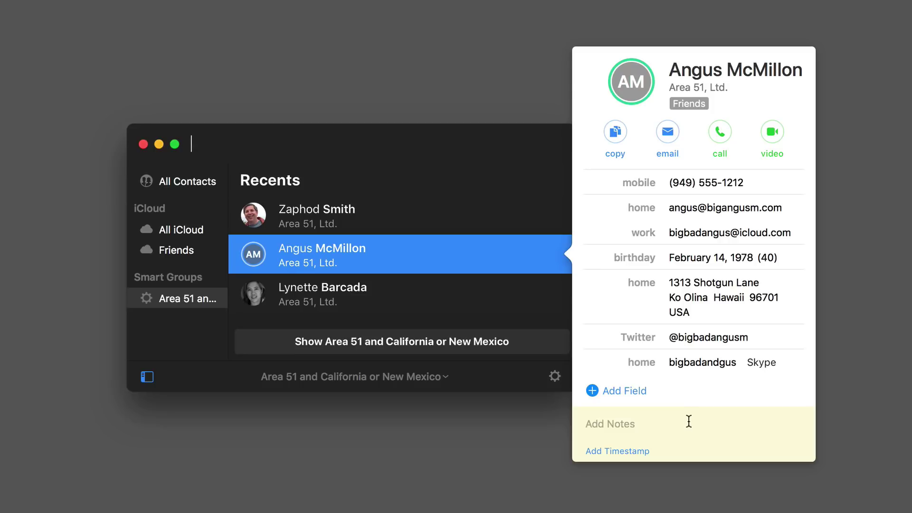
Timestamp the contact's notes and record that he broke his surfboard and wants a new one
click(623, 455)
text(A)
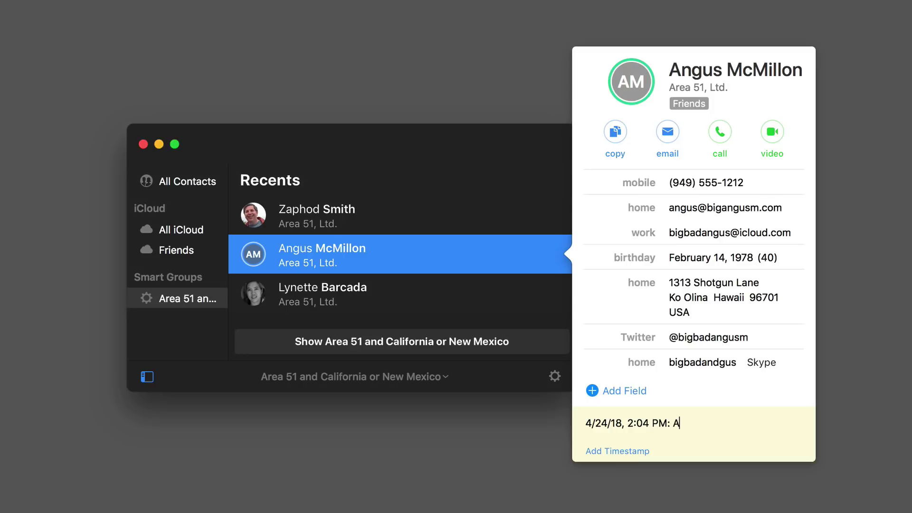
text(ngus called. He )
text(broke his )
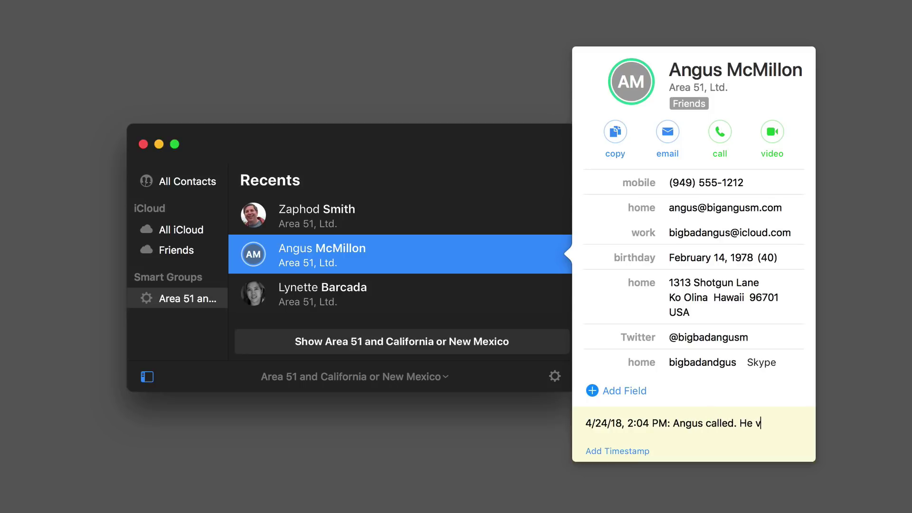
text(surfboard and wants a )
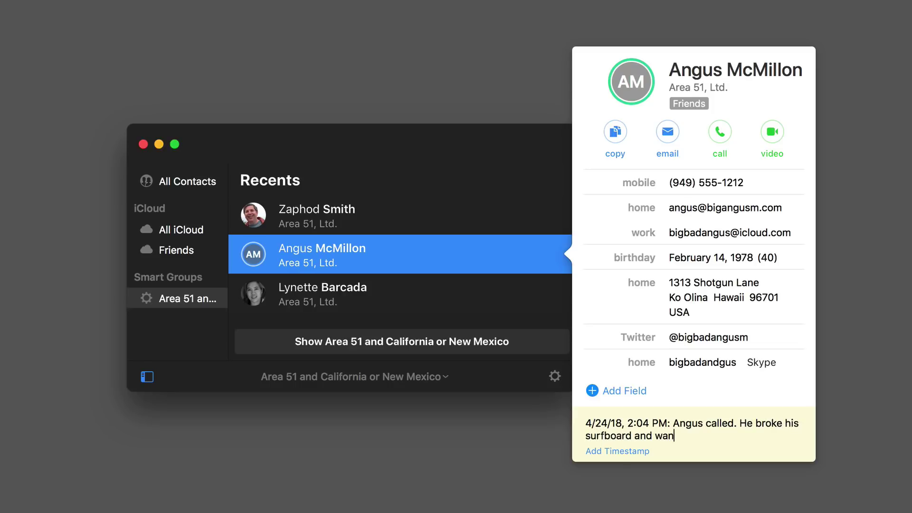
text(new one.)
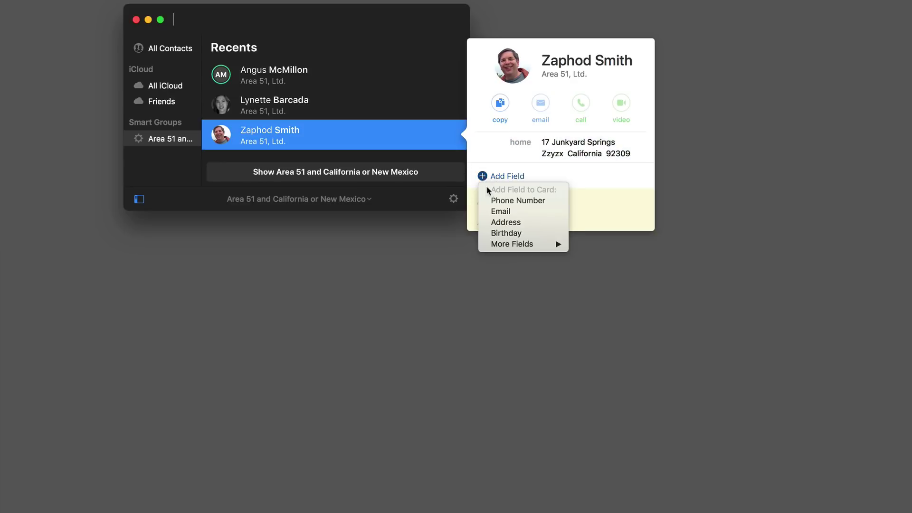
Add a mother related-name field to the card, filled with a suggested contact from the group
mouse_move(515, 244)
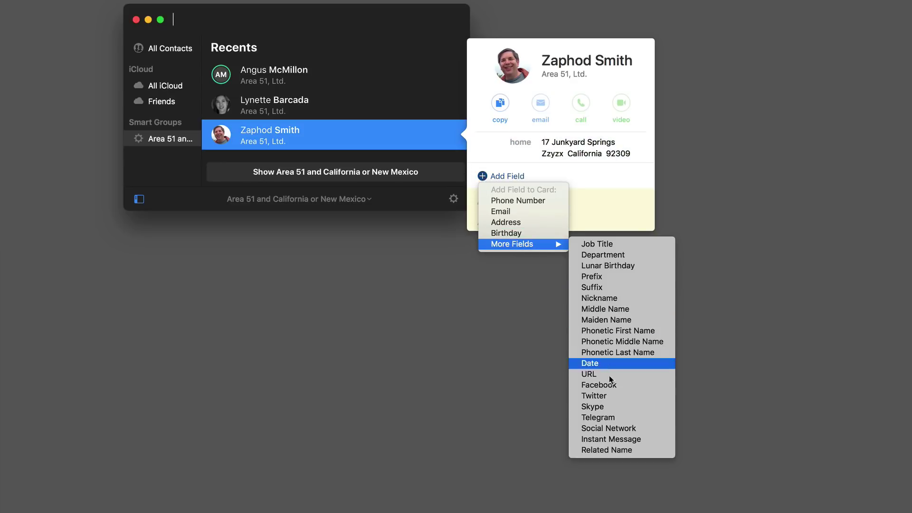
click(619, 450)
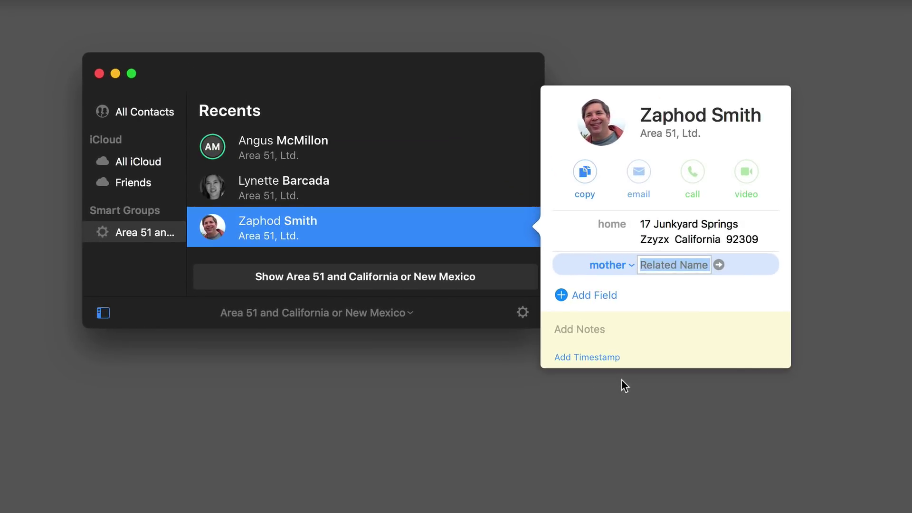
text(Lyn)
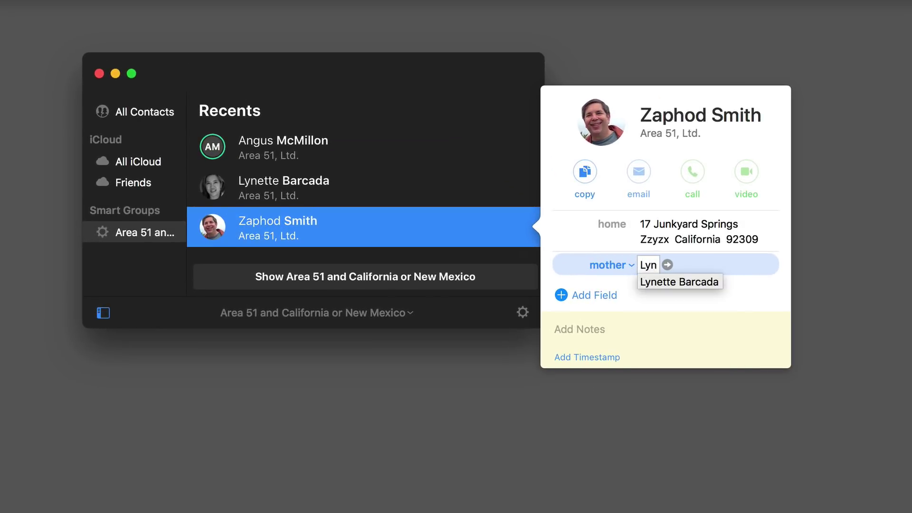
key(Down)
key(Tab)
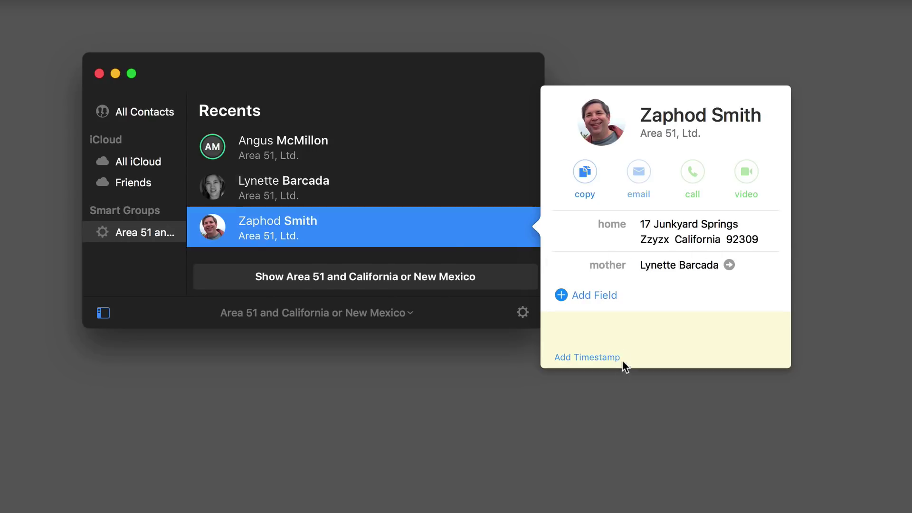